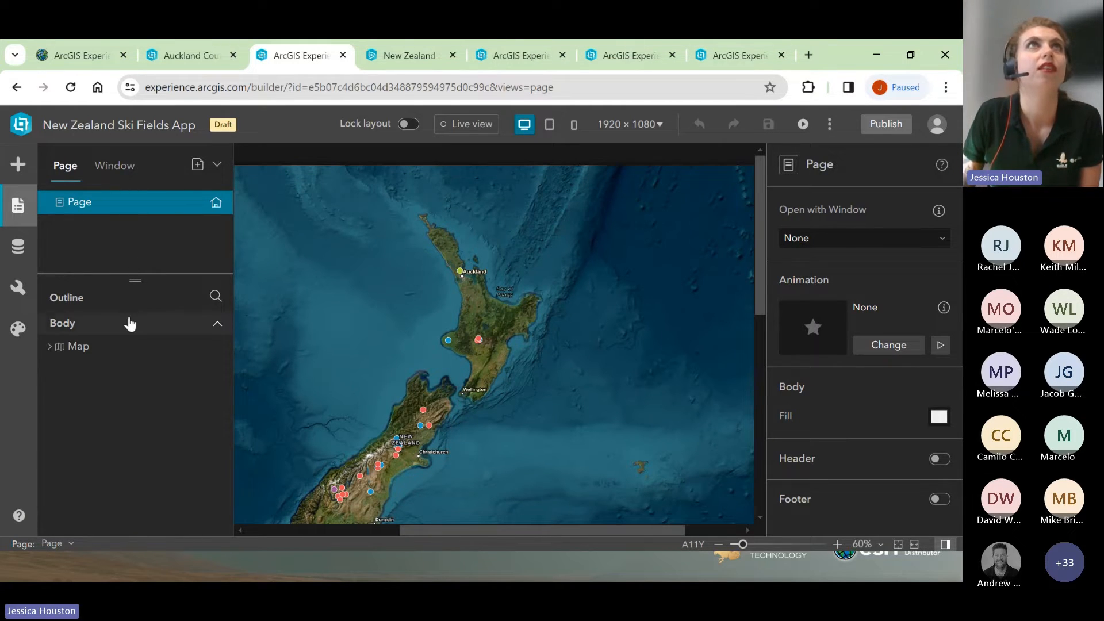
Expand the Map entry in the page outline and place a new Text widget on the map, over and east of the lower North Island.
left_click(49, 346)
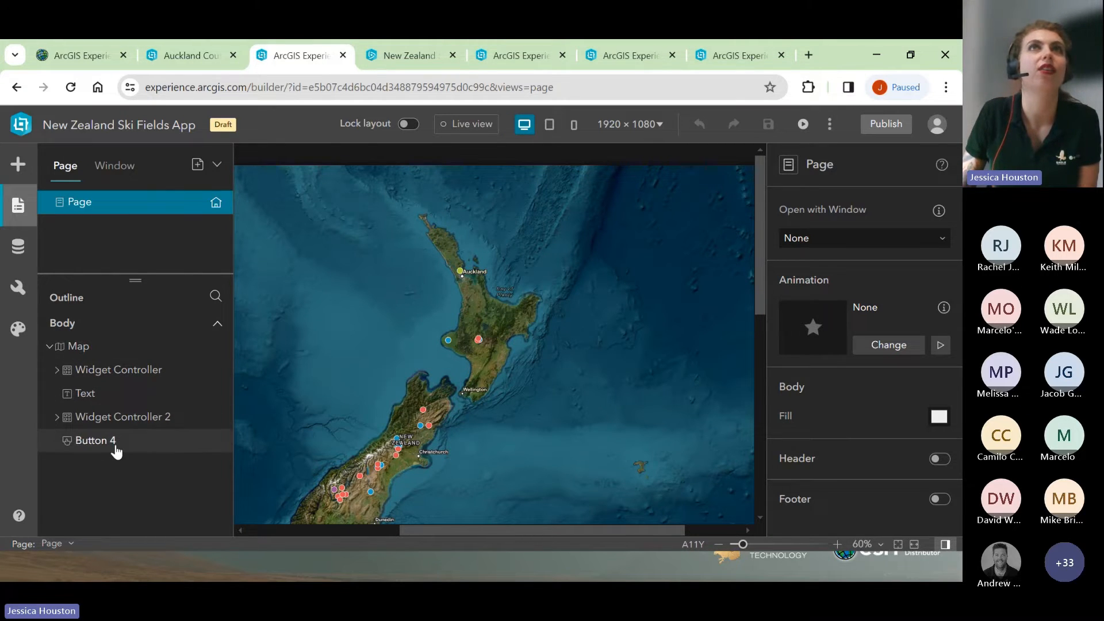
left_click(23, 167)
scroll(125, 343, "down", 2)
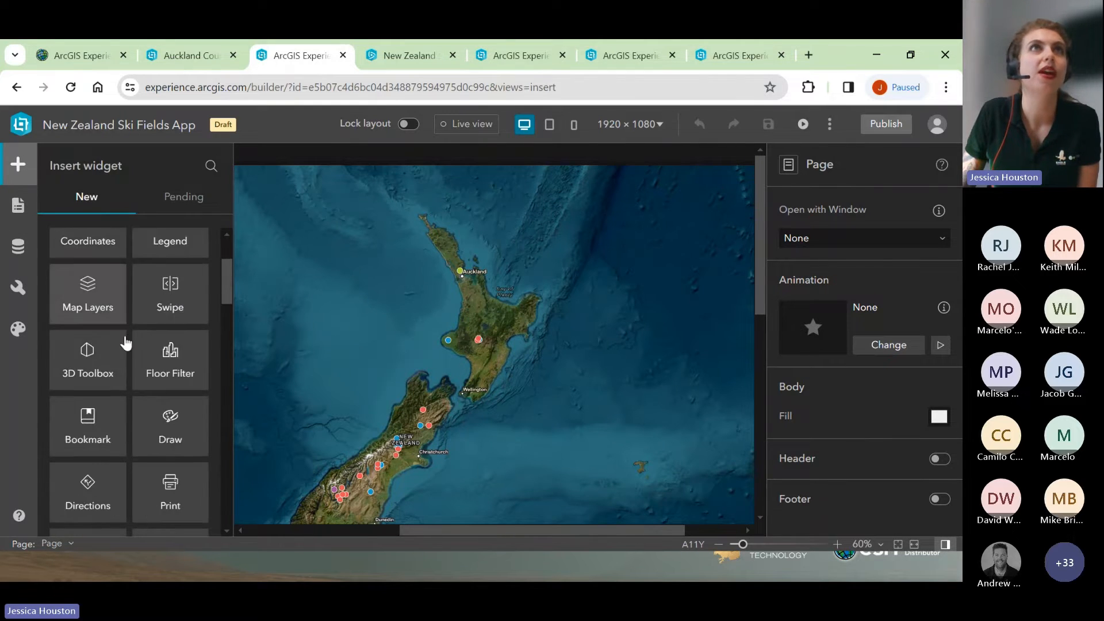
scroll(126, 343, "down", 10)
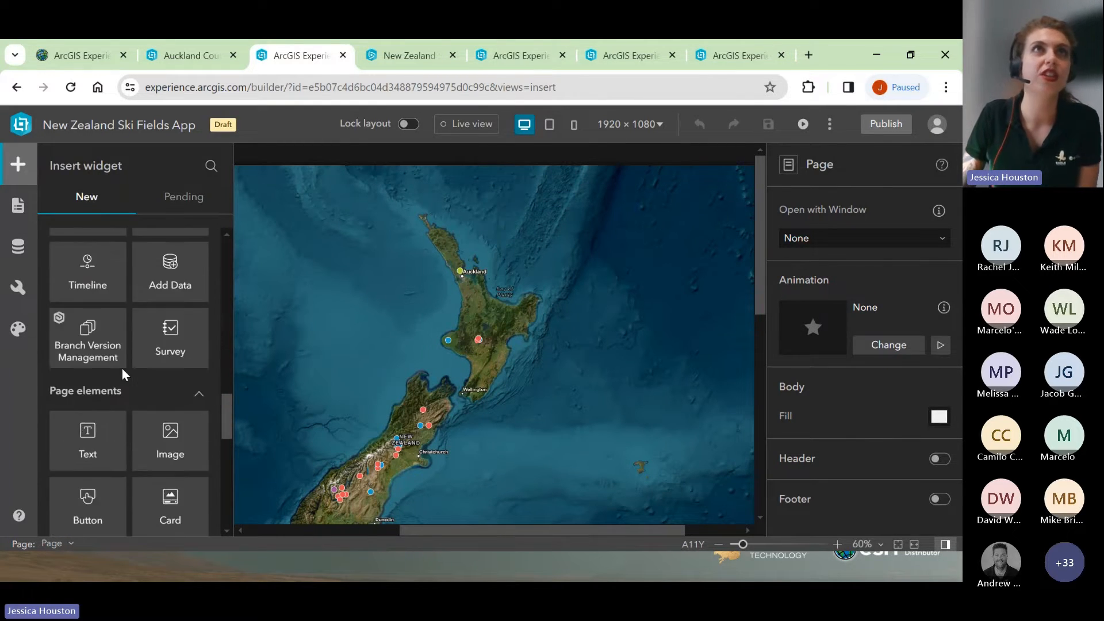
scroll(121, 368, "down", 3)
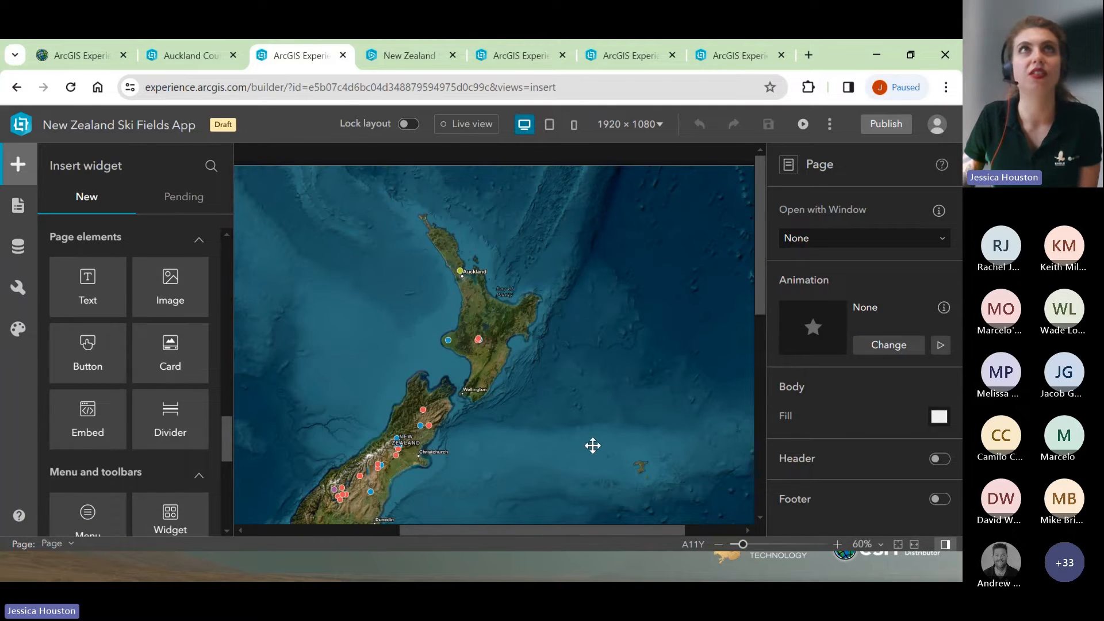
left_click_drag(89, 278, 552, 364)
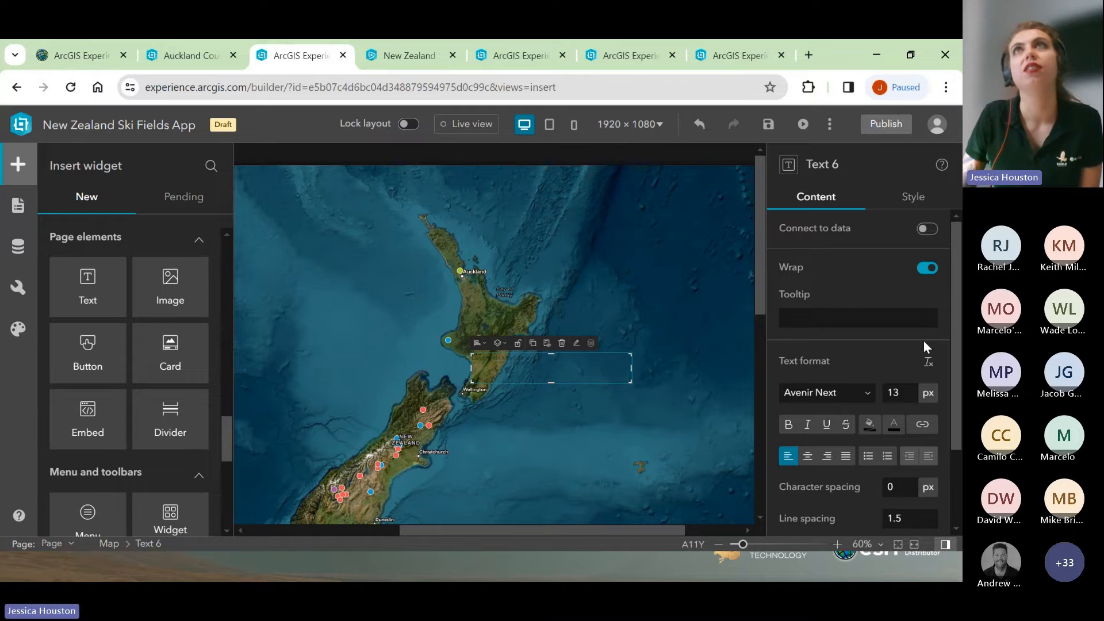
Examine the new Text widget's content and style settings, from text format and character effects to size, animation, background and border.
scroll(868, 350, "down", 2)
scroll(853, 410, "up", 2)
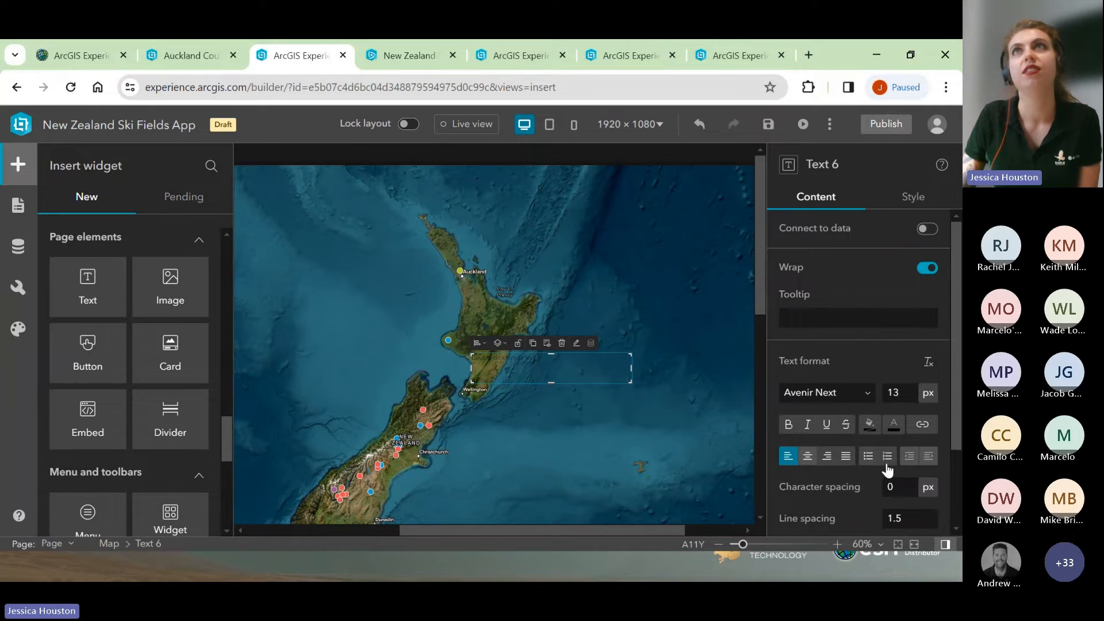
scroll(836, 474, "down", 3)
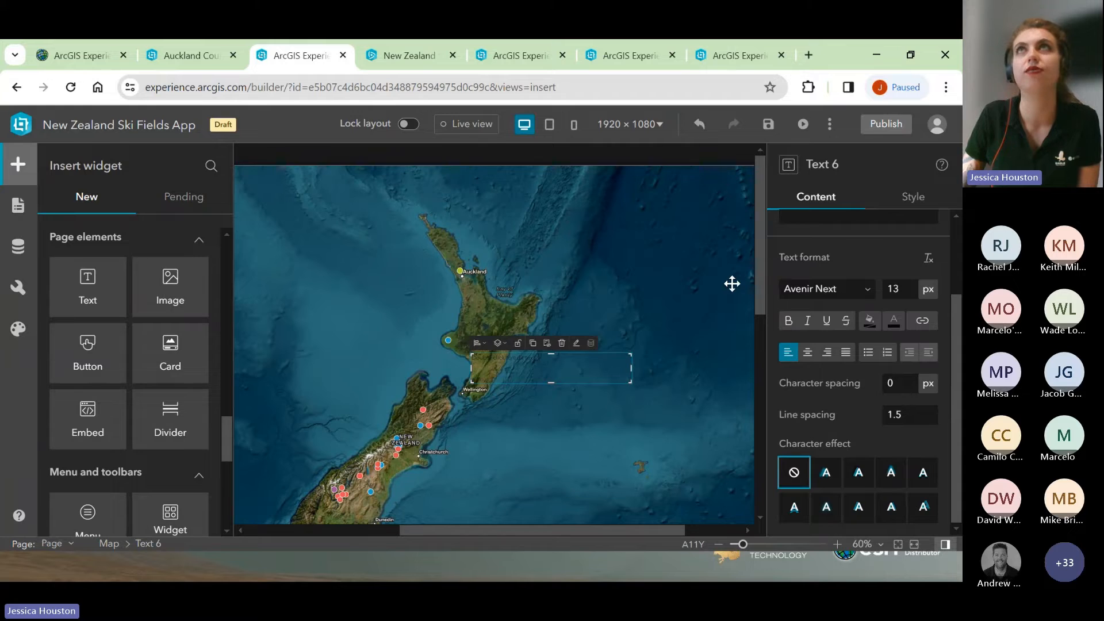
left_click(901, 201)
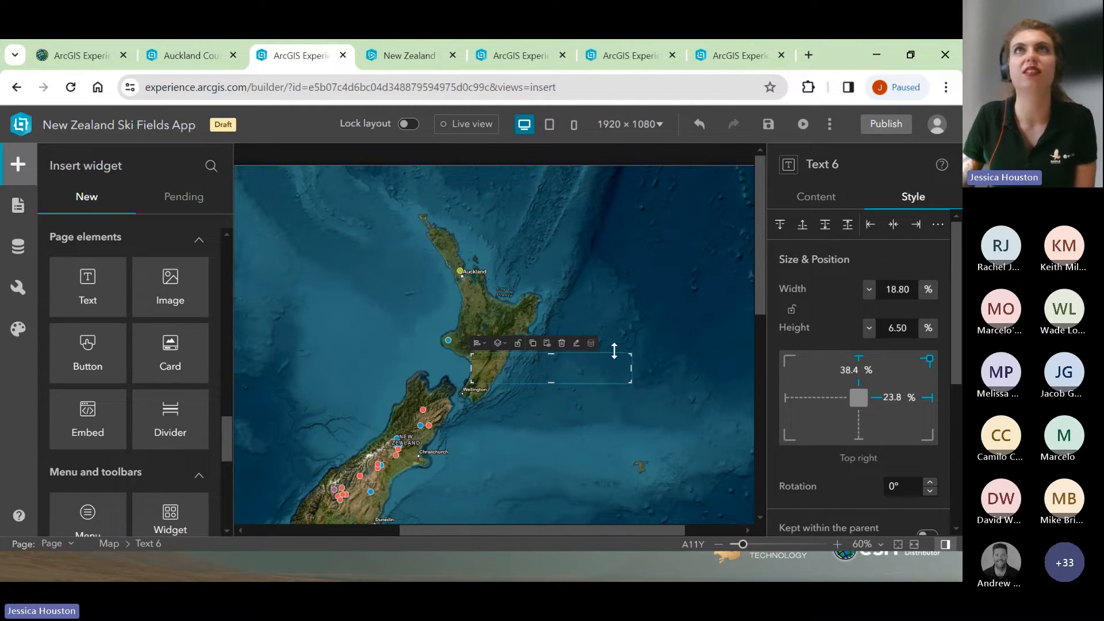
scroll(862, 362, "down", 3)
scroll(861, 362, "down", 1)
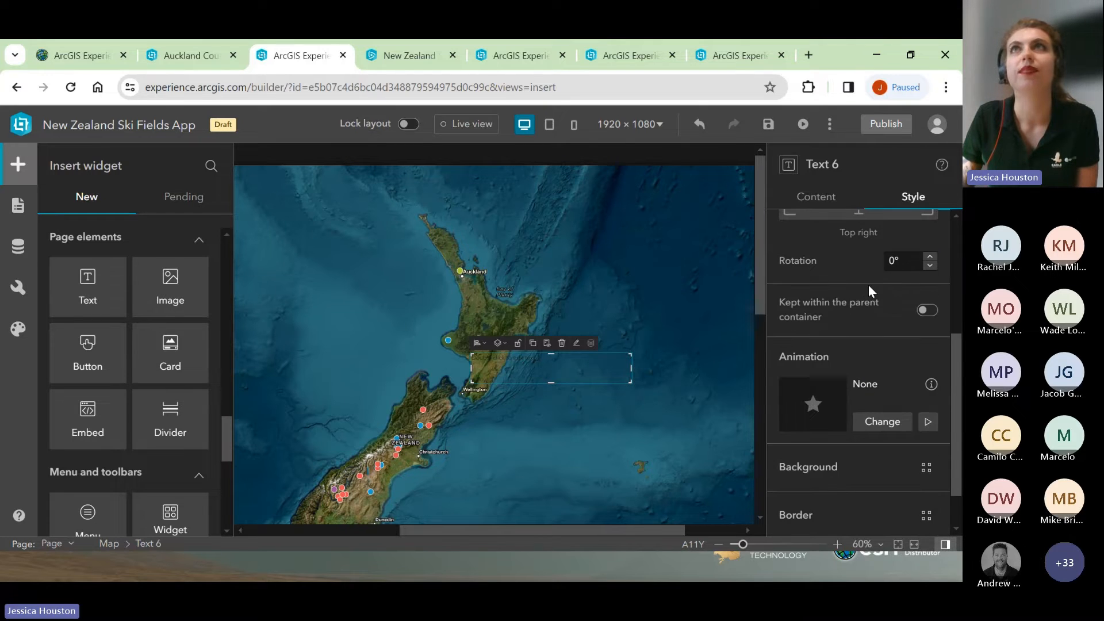
scroll(853, 487, "down", 1)
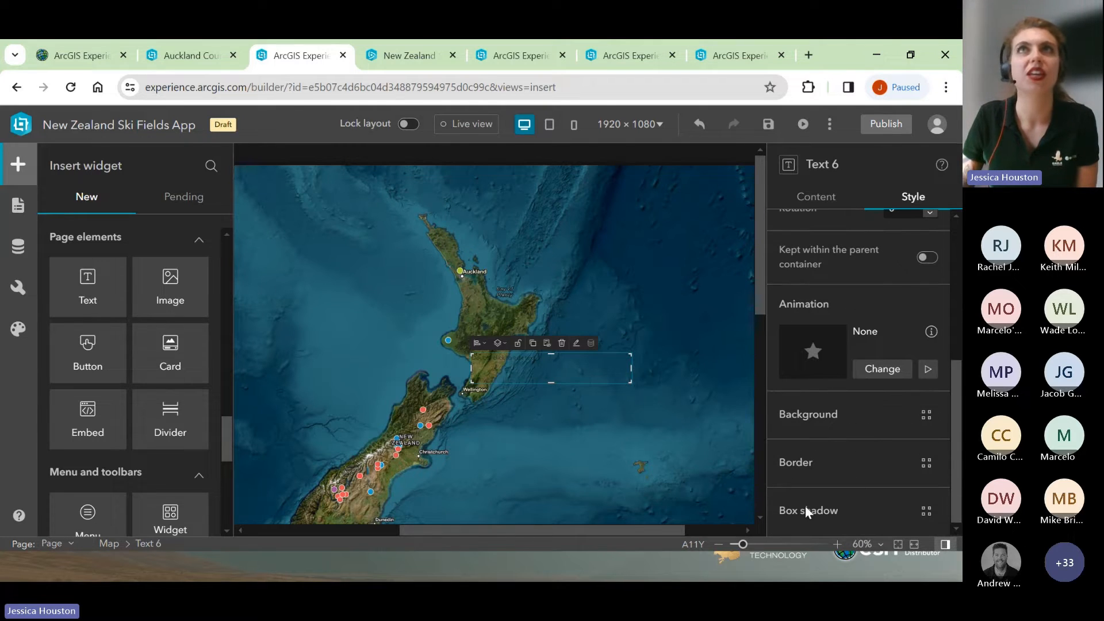
Delete the new Text widget and select the Map widget.
left_click(557, 347)
left_click(539, 461)
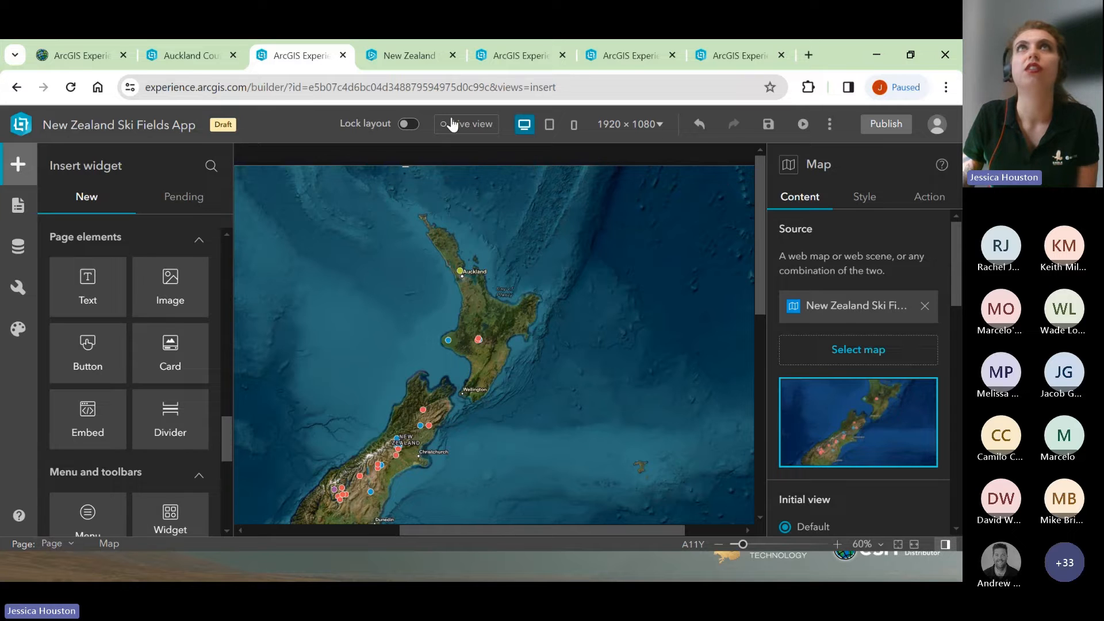
Set the canvas zoom to 50% and inspect the app's title and widget buttons, selecting Button 4 on the map.
left_click_drag(561, 531, 511, 522)
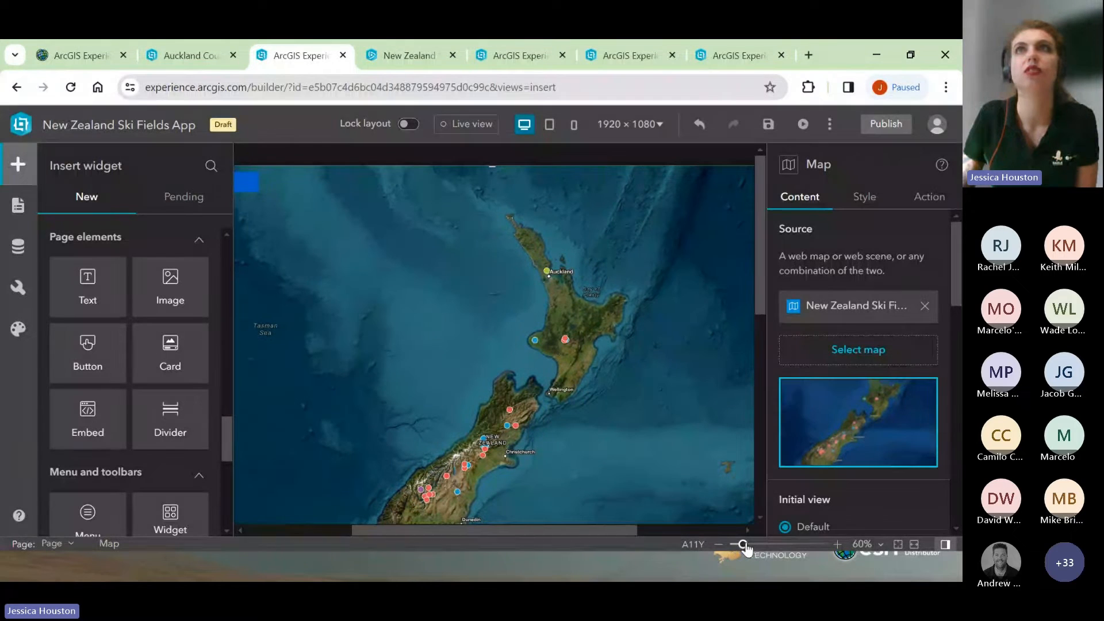
left_click(719, 544)
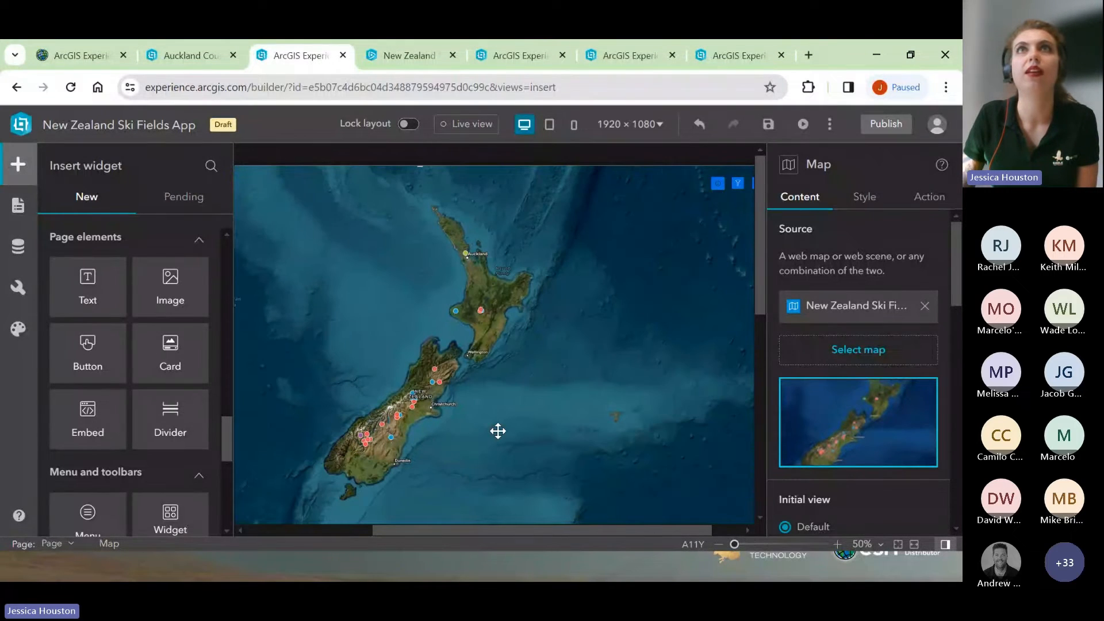
left_click_drag(533, 532, 619, 509)
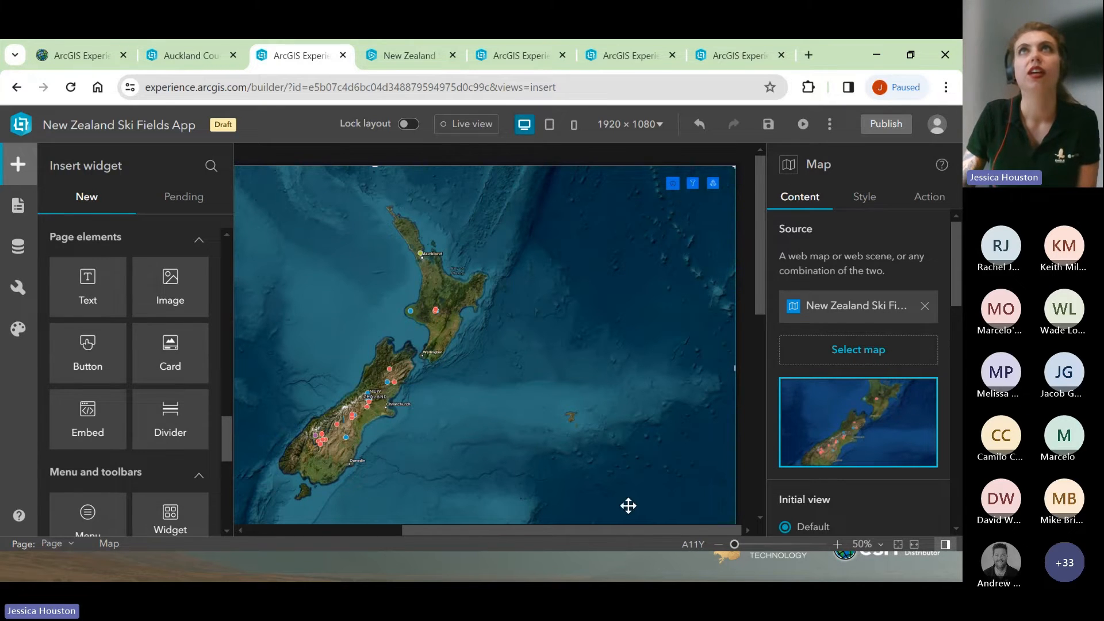
left_click(677, 185)
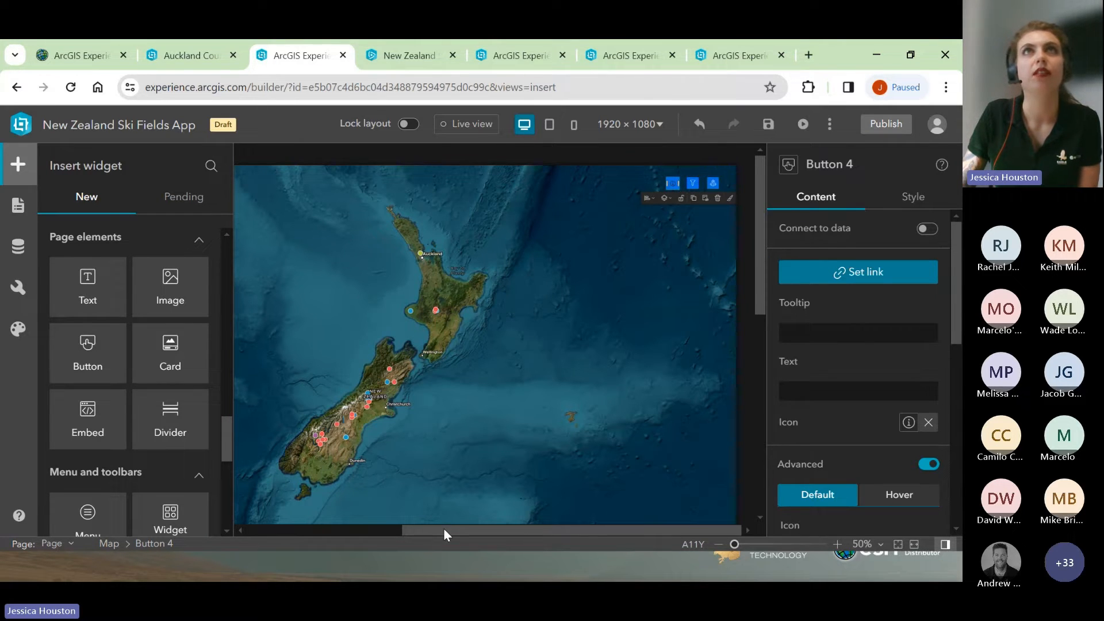
left_click_drag(443, 528, 294, 453)
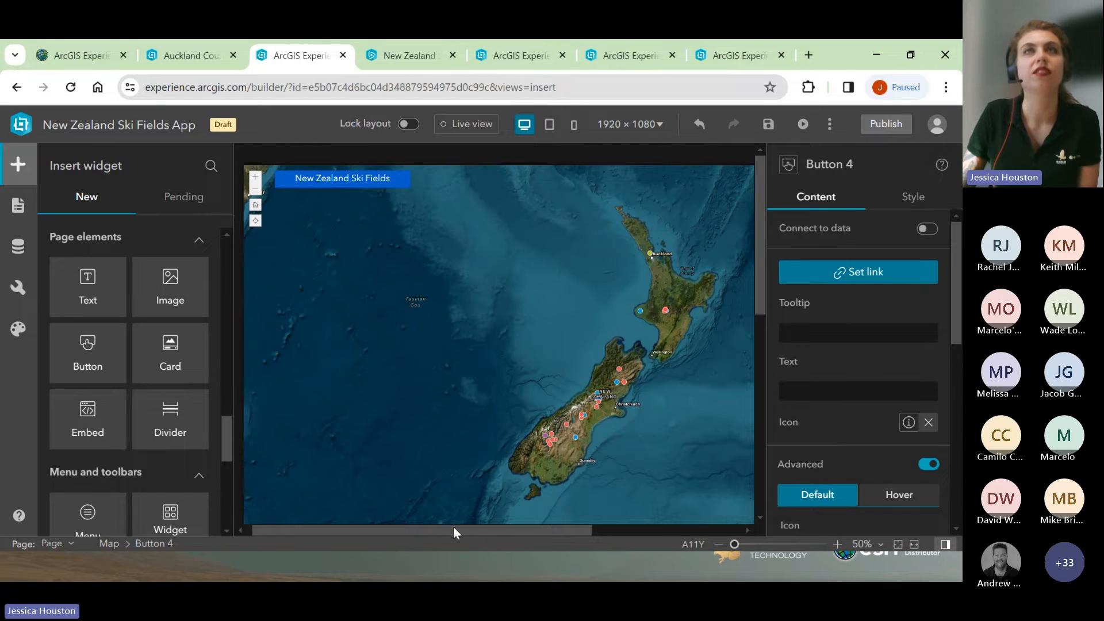
left_click_drag(475, 527, 544, 528)
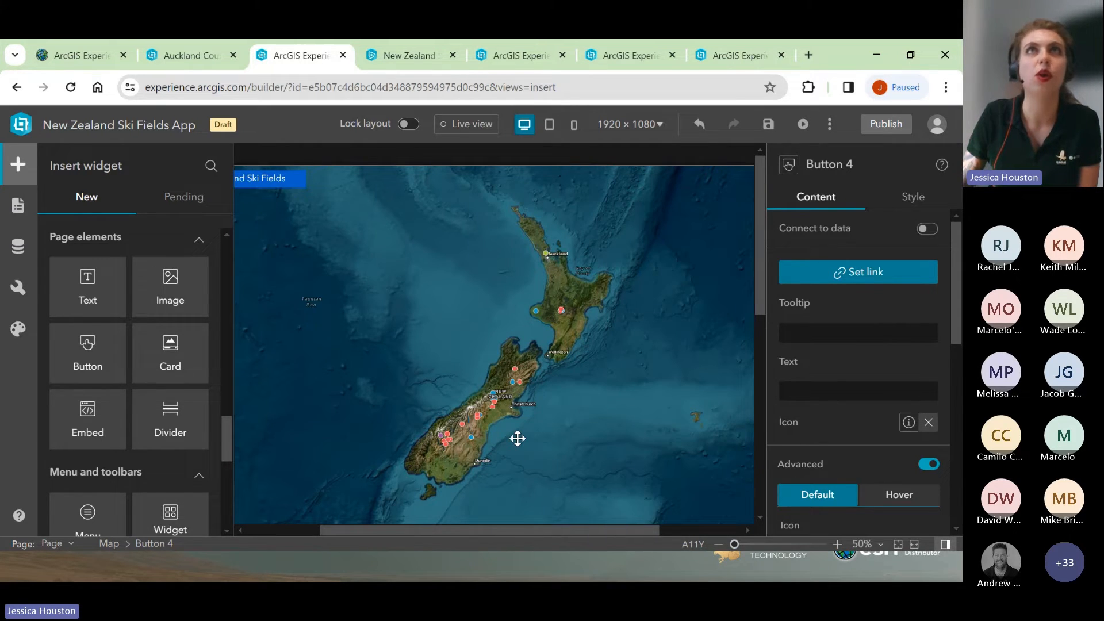
Turn on live view and test the blue button on the map that opens the About window.
left_click(472, 129)
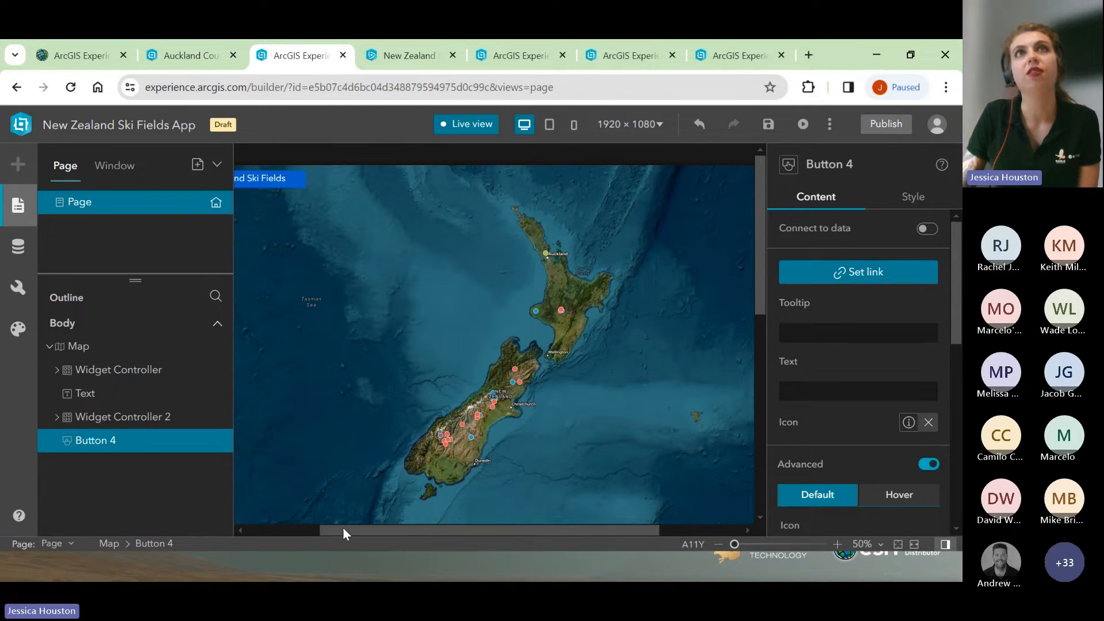
left_click_drag(339, 528, 463, 521)
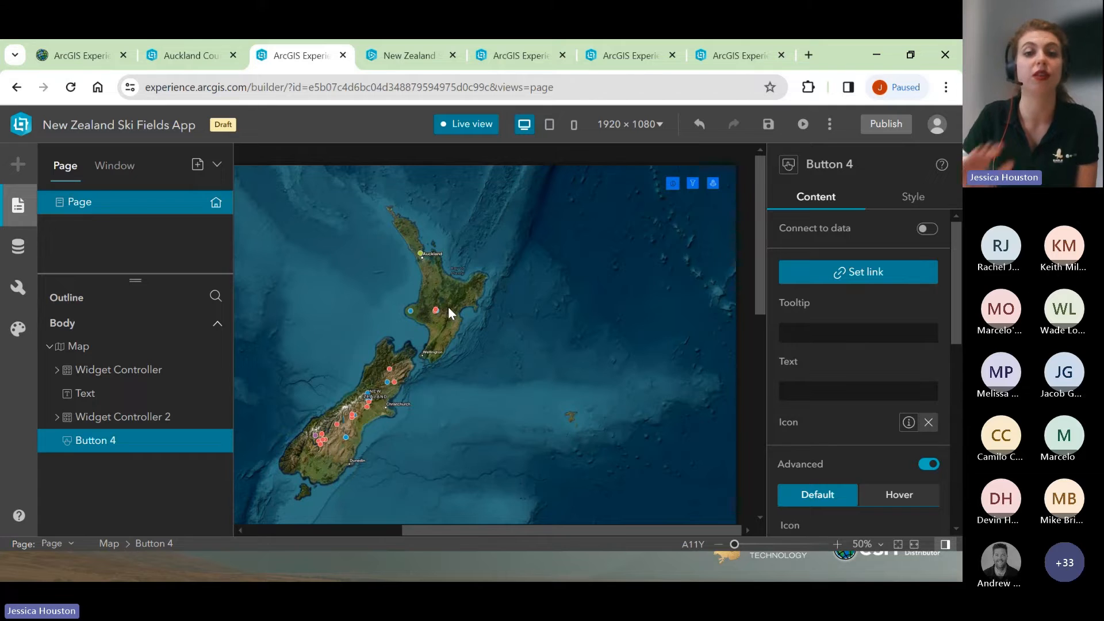
left_click(672, 185)
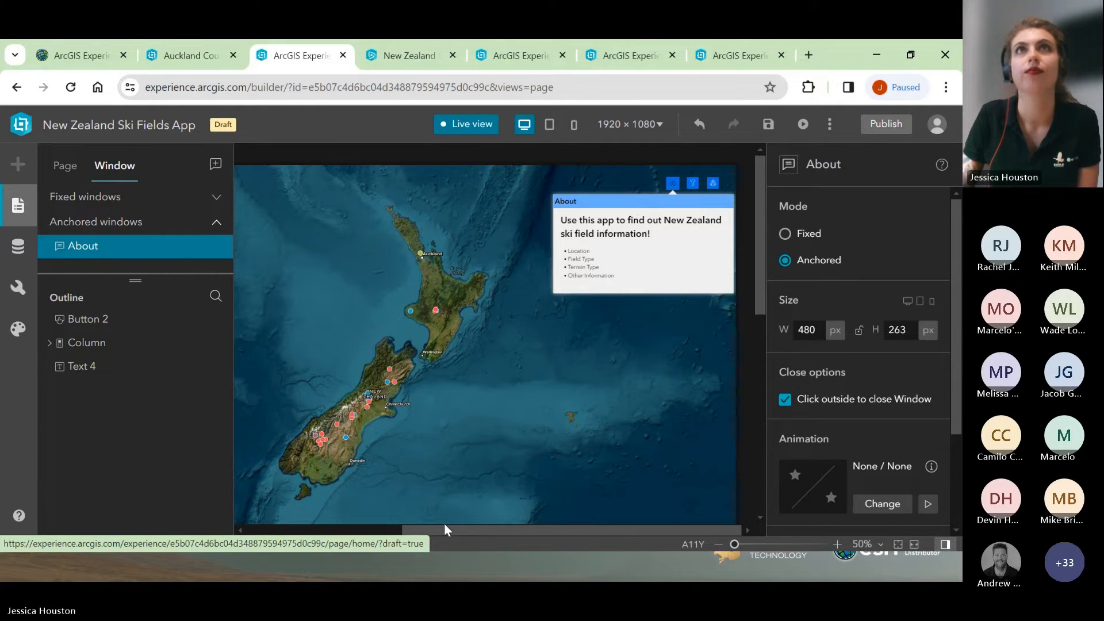
left_click_drag(443, 522, 487, 541)
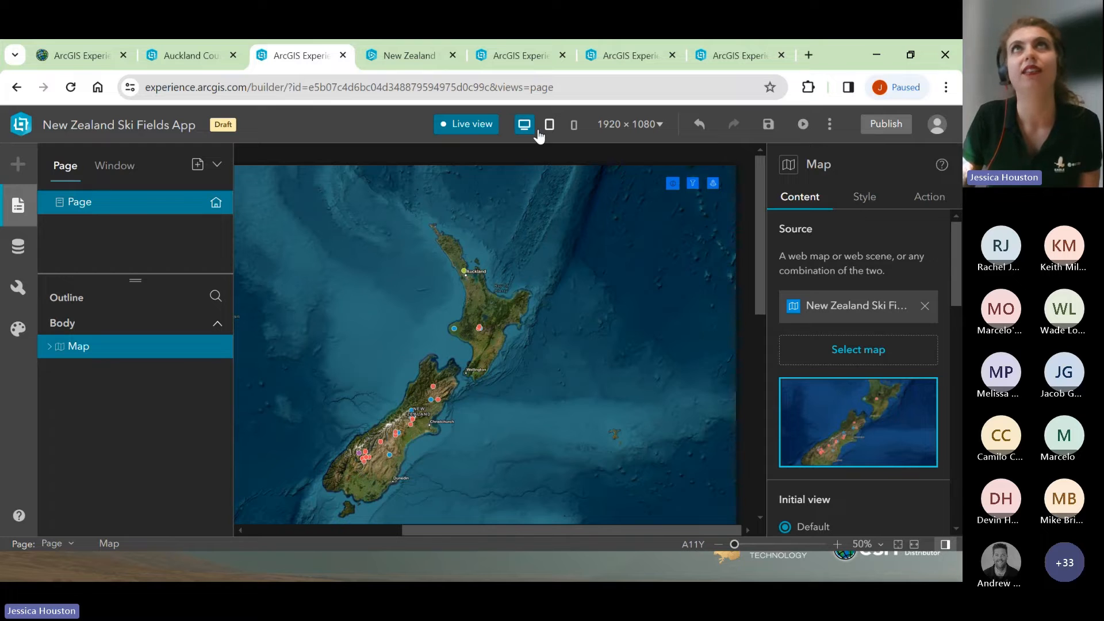
Preview the app on the large screen at 1440 × 900 and in the phone layout.
left_click(638, 129)
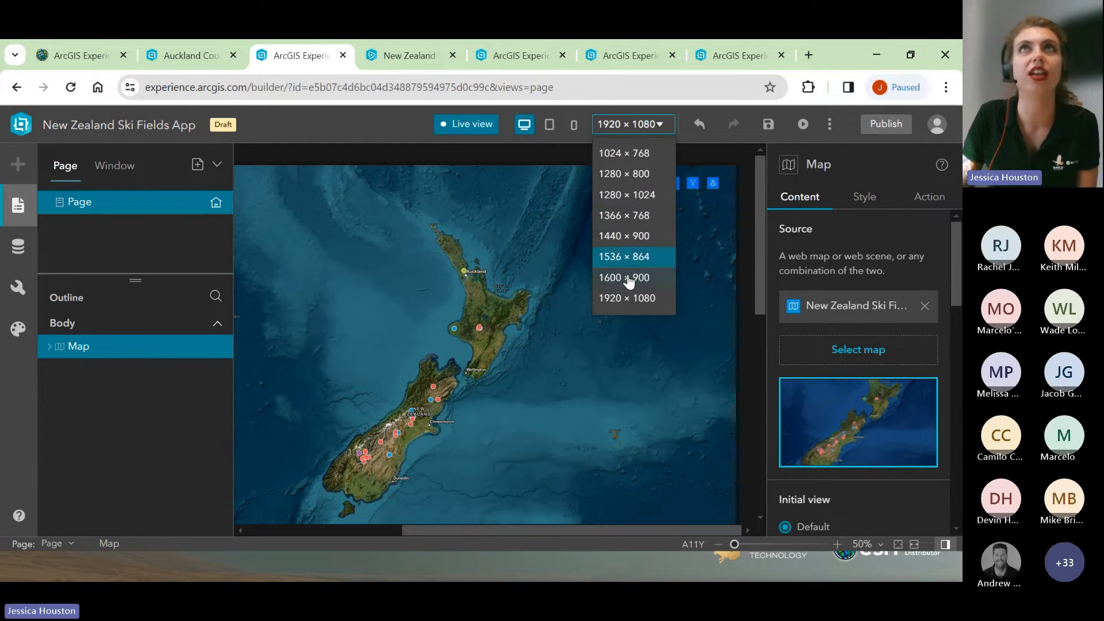
left_click(627, 236)
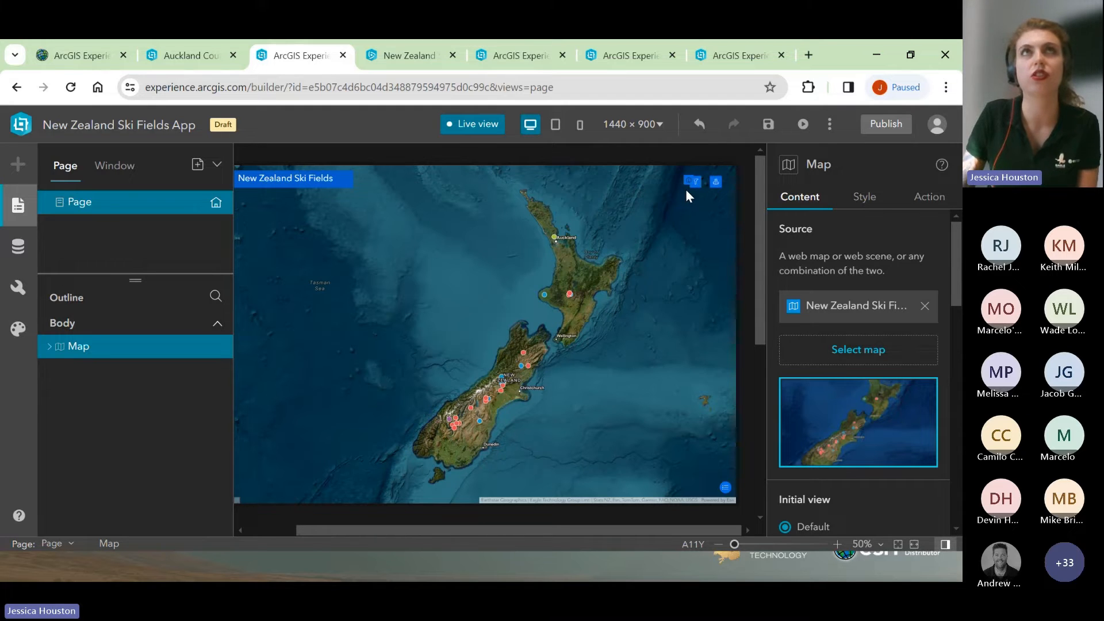
left_click(648, 125)
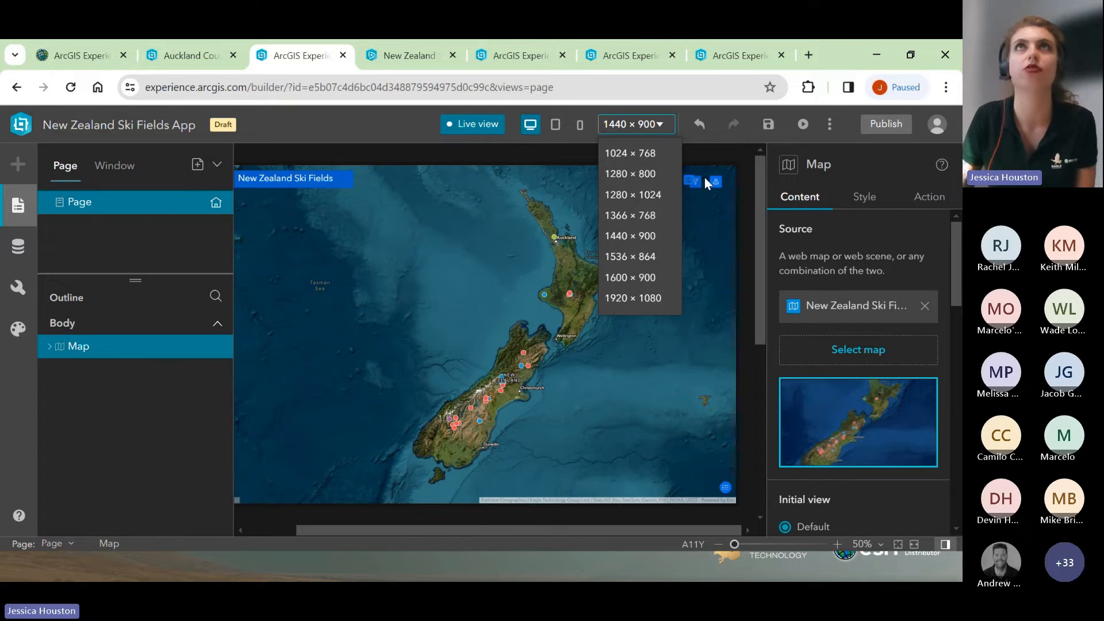
left_click(581, 127)
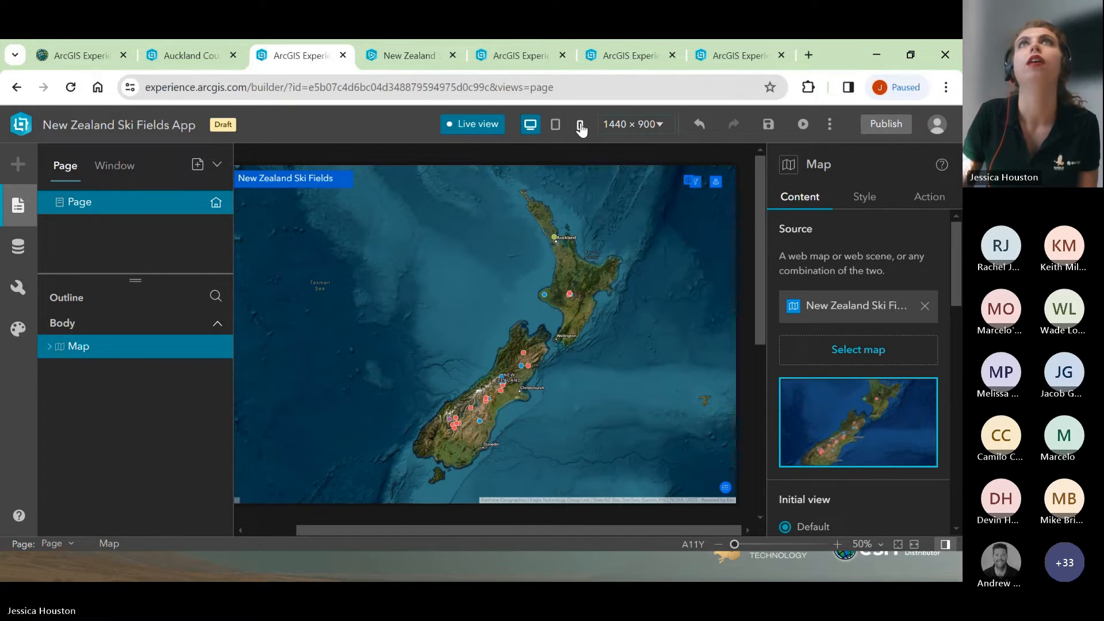
left_click(581, 126)
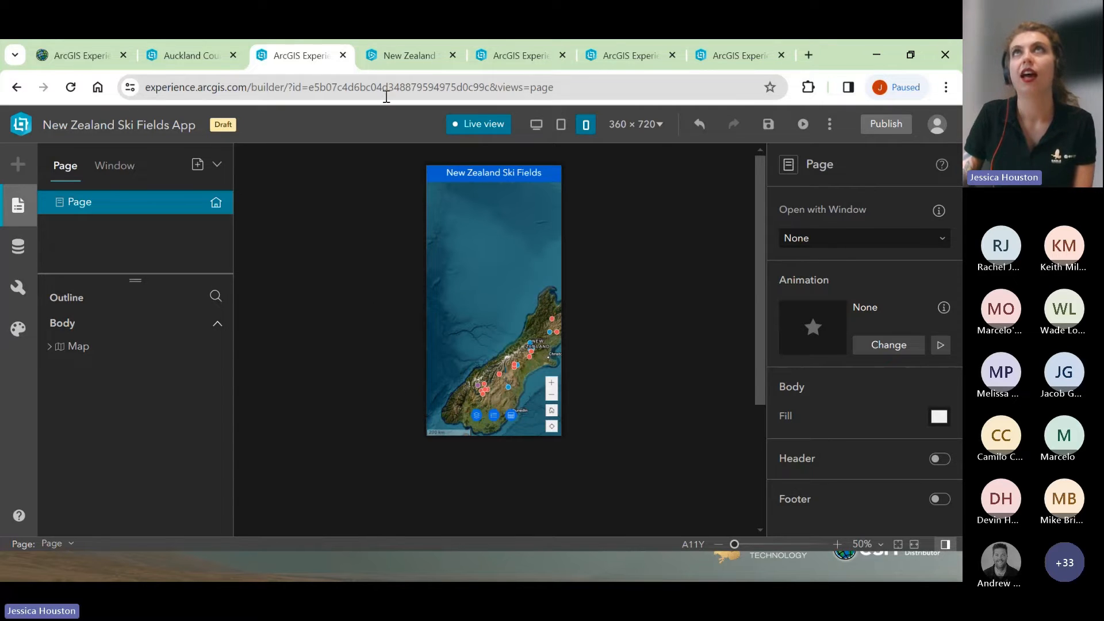
left_click(895, 133)
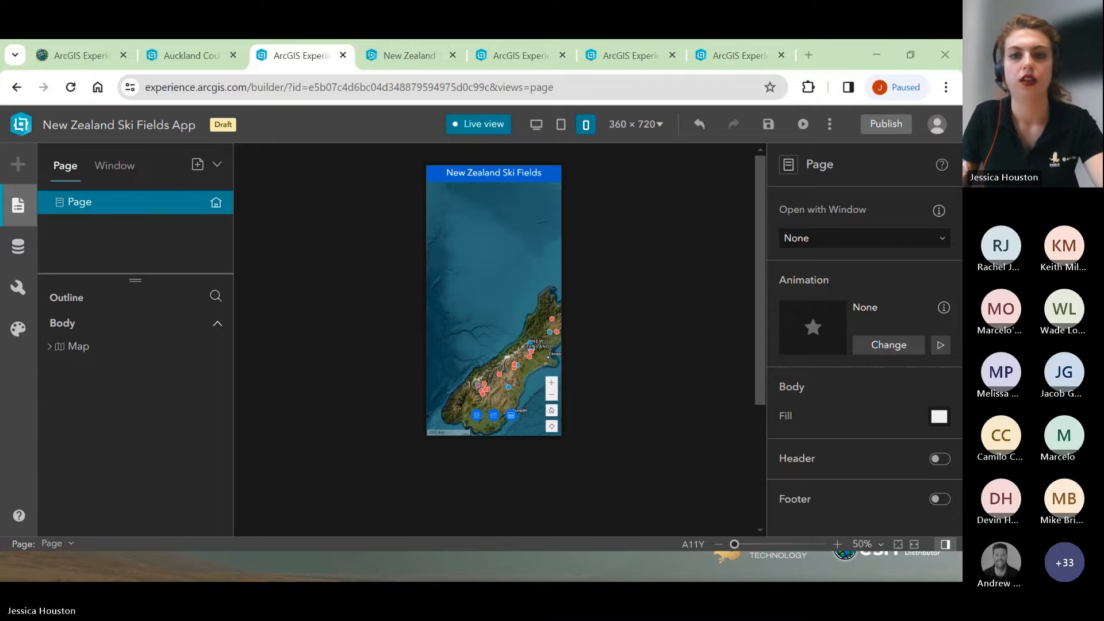
key("alt+Tab")
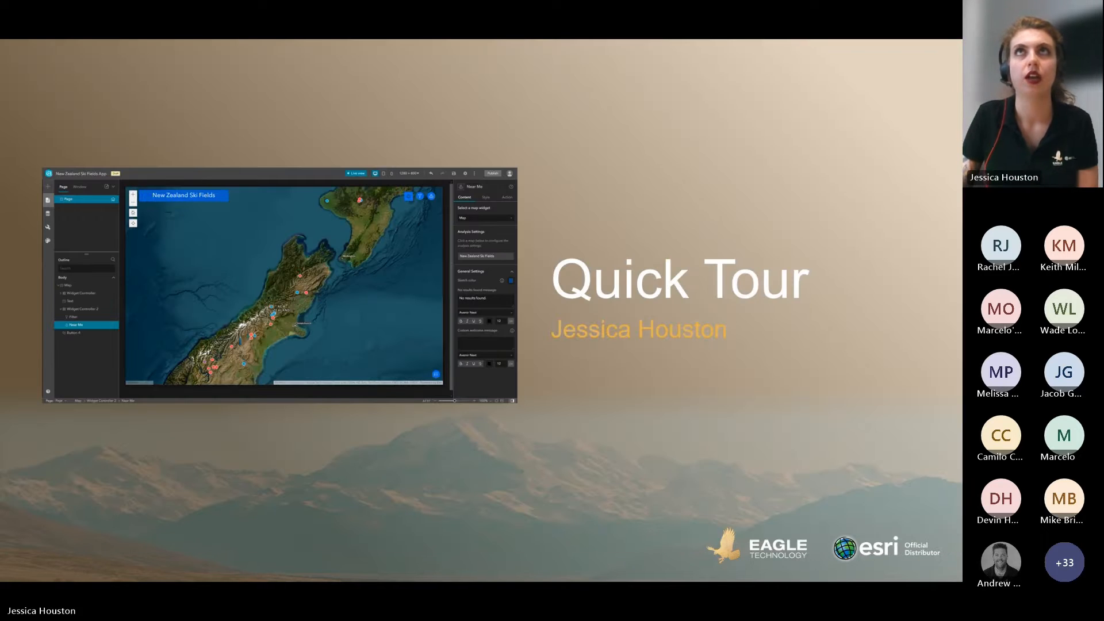
key("Right")
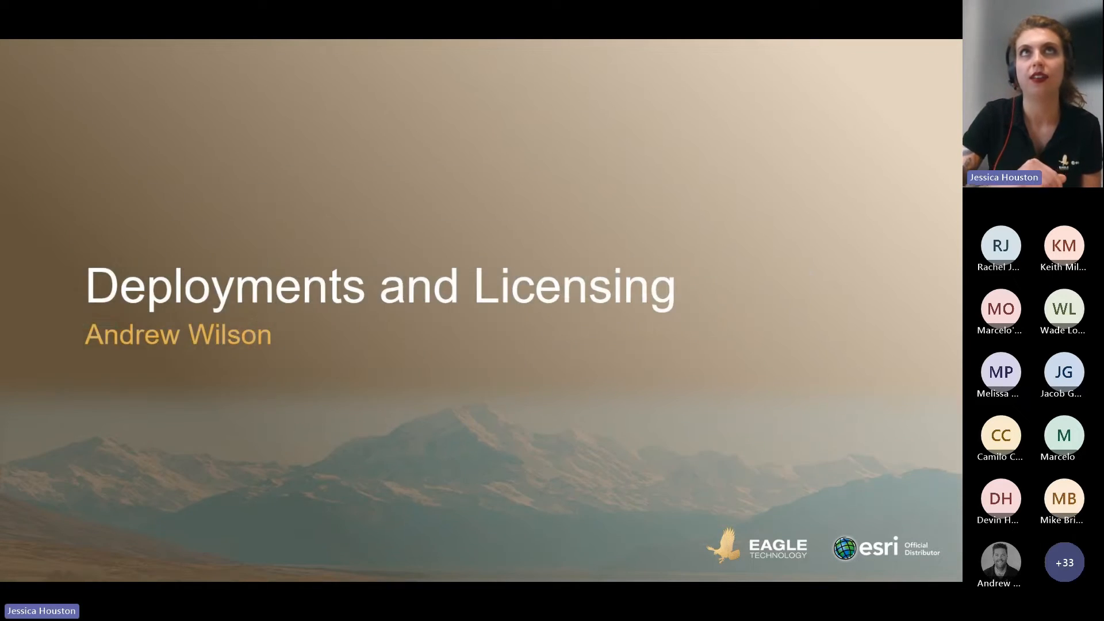
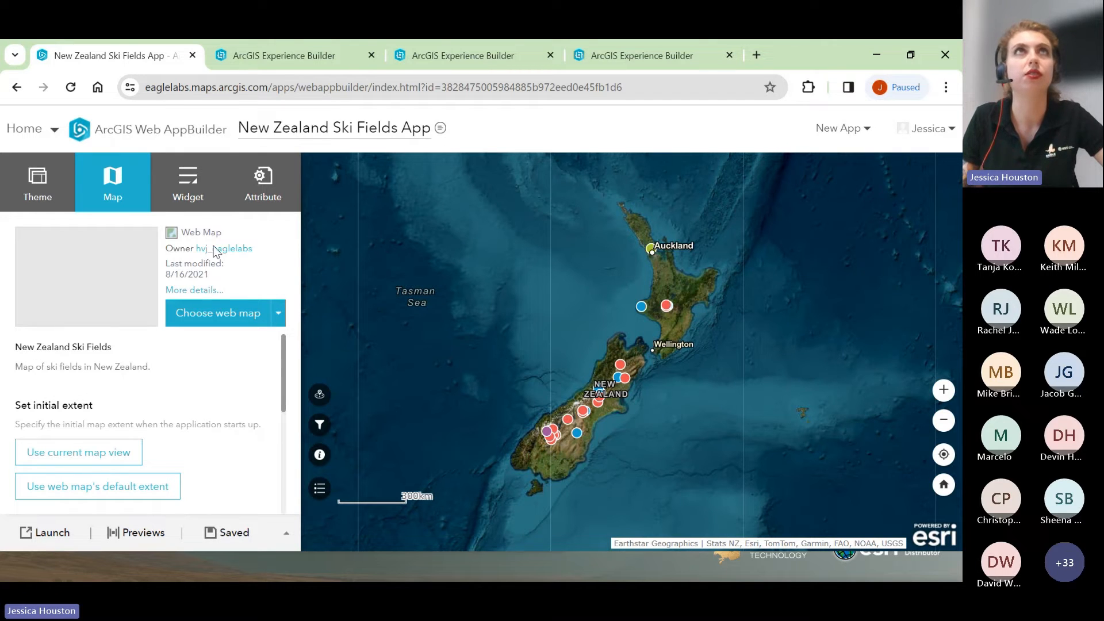
In ArcGIS Web AppBuilder, review the widgets configured for the New Zealand Ski Fields App and open its About widget on the map.
left_click(190, 204)
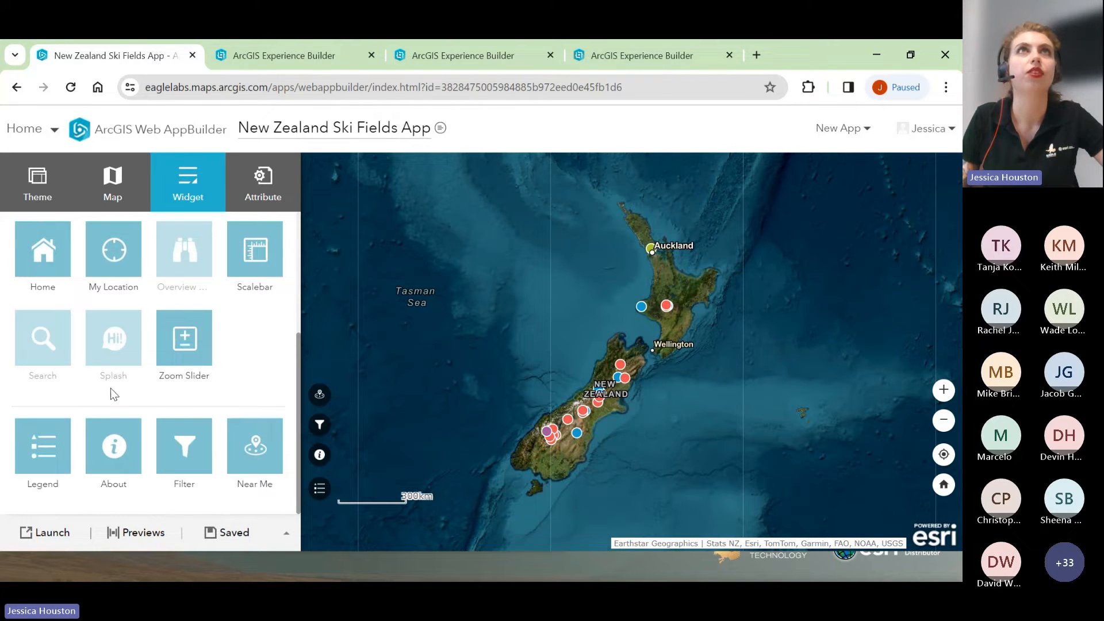
scroll(106, 368, "up", 4)
scroll(156, 364, "down", 3)
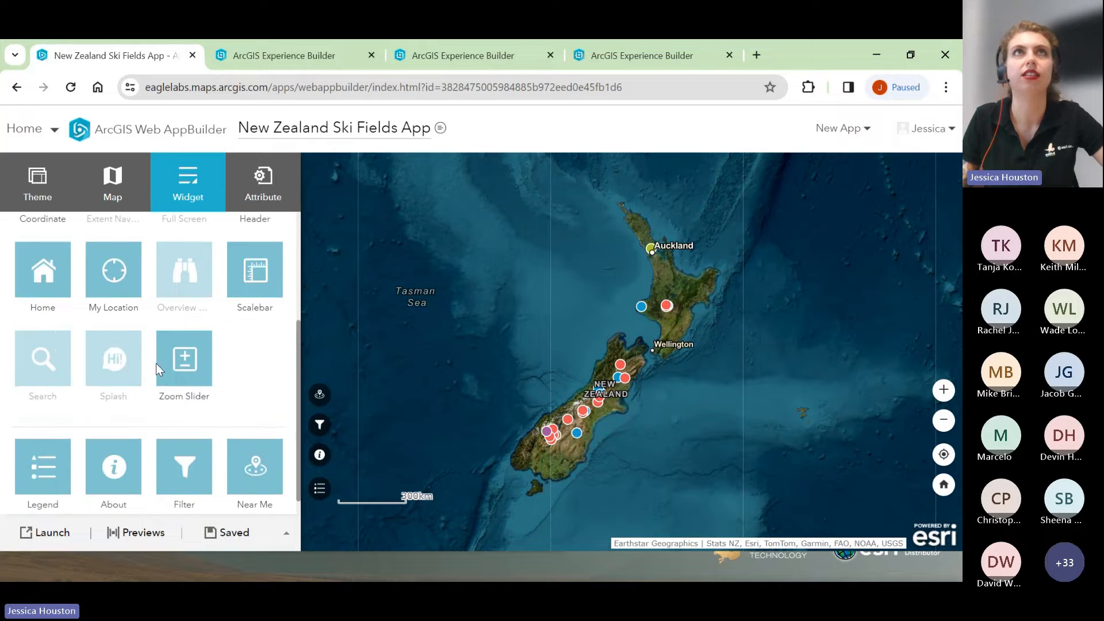
scroll(157, 363, "up", 2)
mouse_move(831, 325)
left_mouse_down()
mouse_move(762, 361)
mouse_move(825, 330)
left_mouse_up()
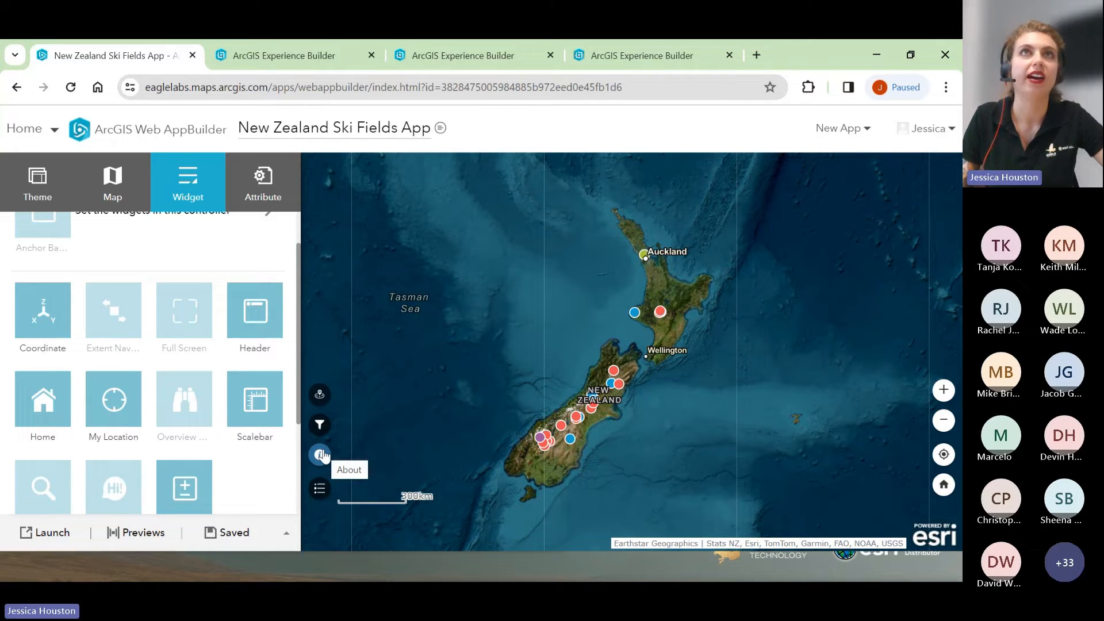
scroll(207, 495, "down", 3)
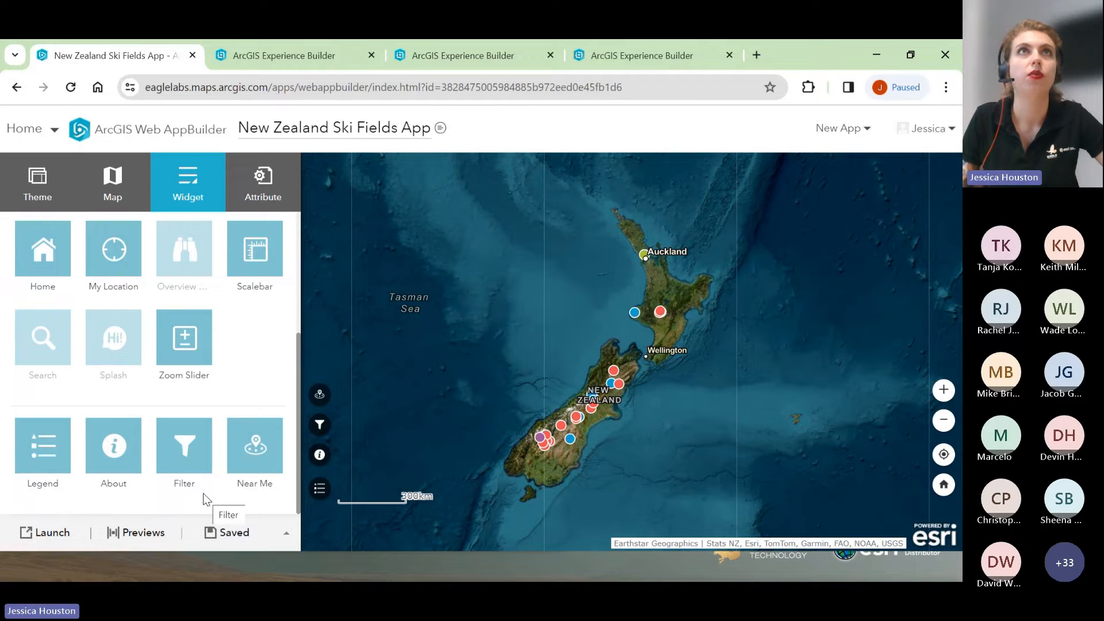
left_click(319, 456)
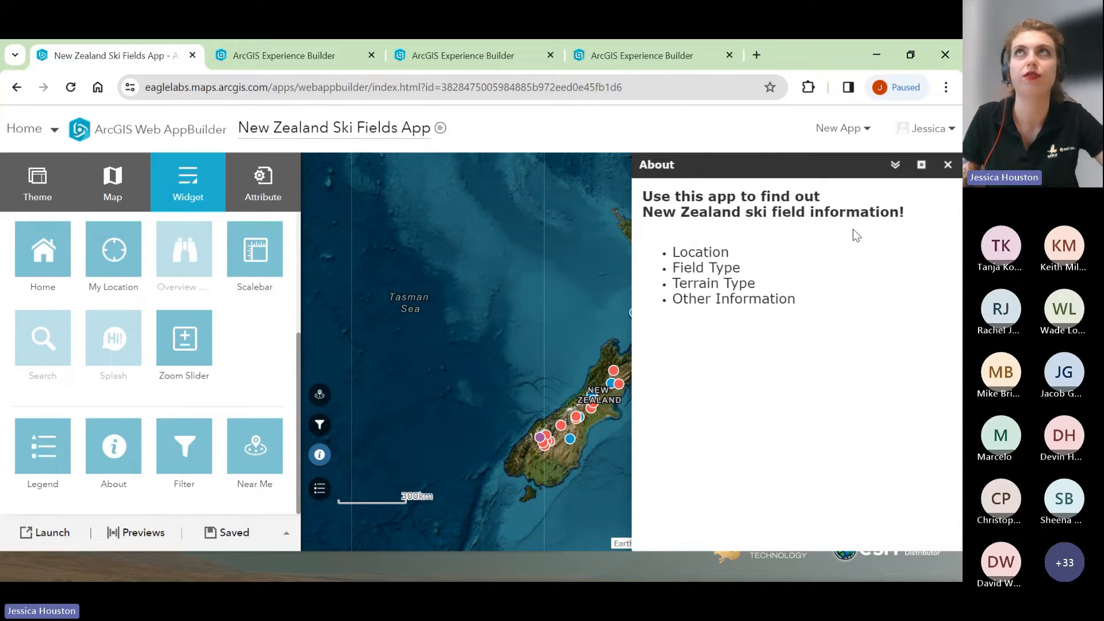
Review the About widget's configured text without changing it, and view the About widget again on the map.
left_click(948, 166)
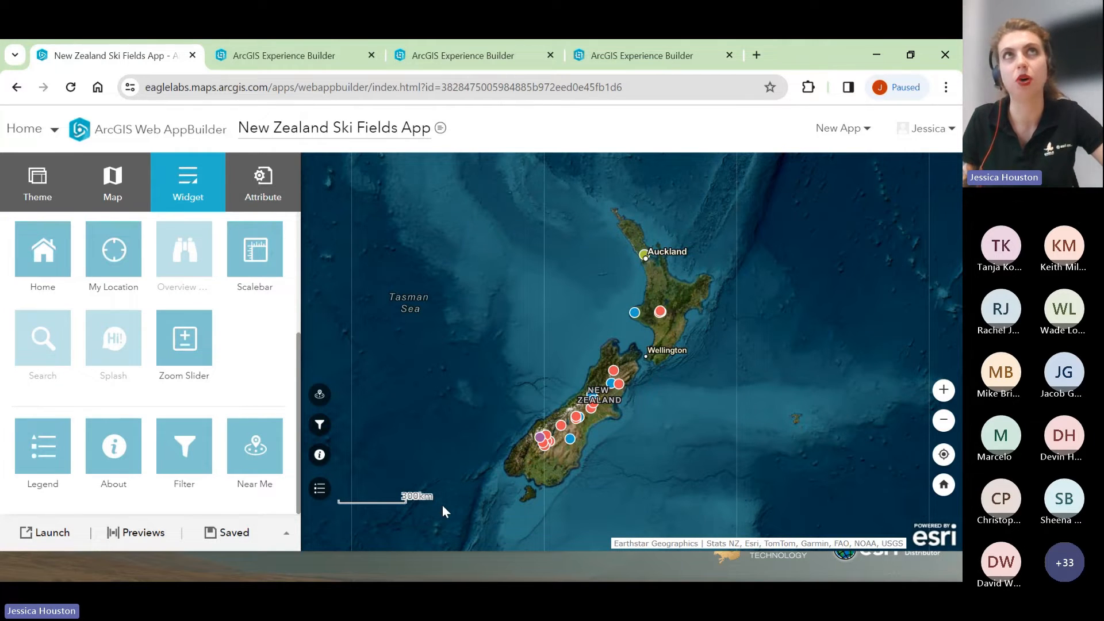
mouse_move(128, 471)
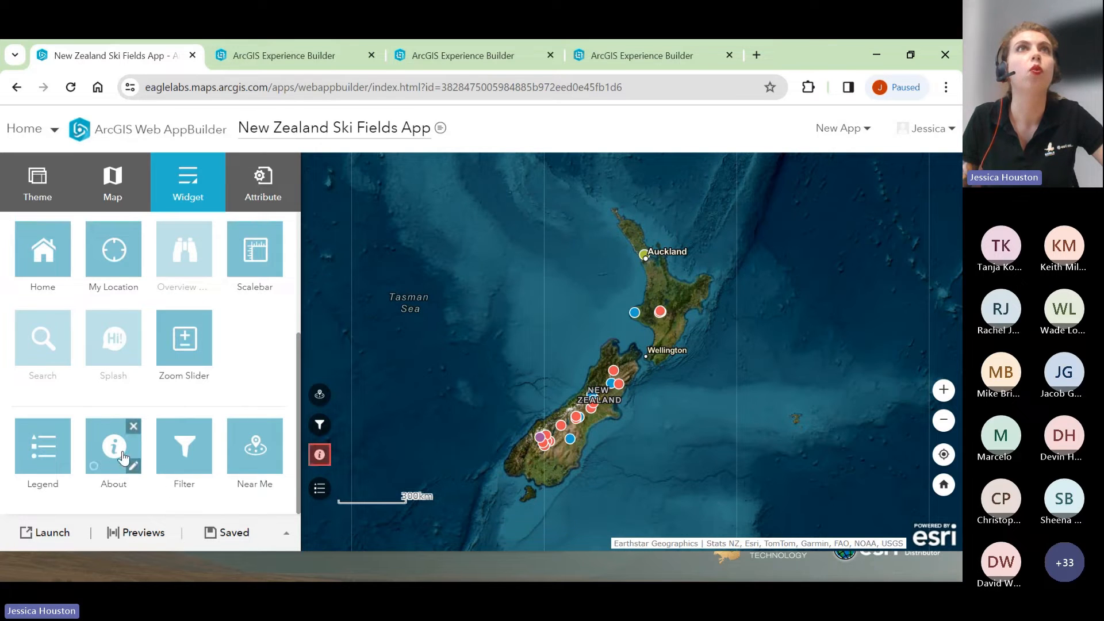
left_click(133, 466)
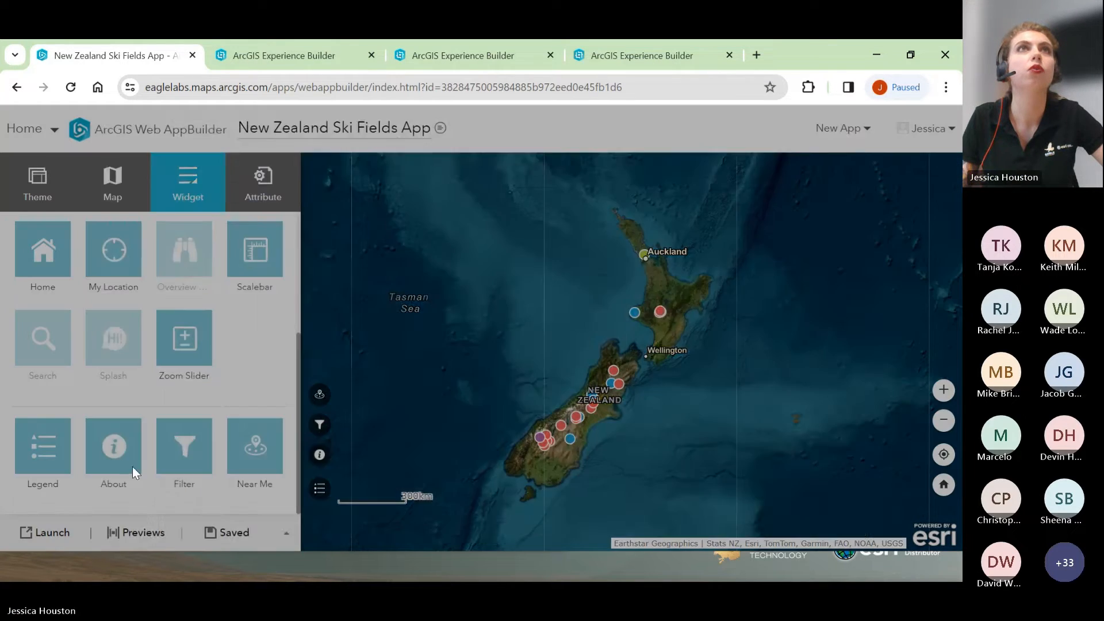
scroll(359, 402, "down", 3)
scroll(345, 414, "up", 3)
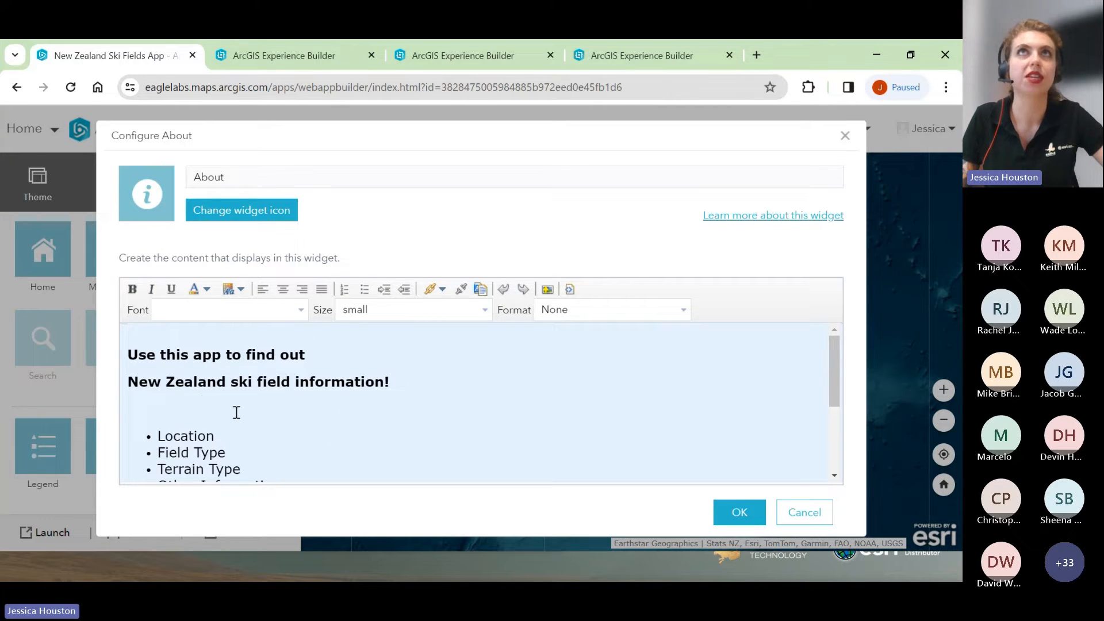
scroll(220, 425, "down", 3)
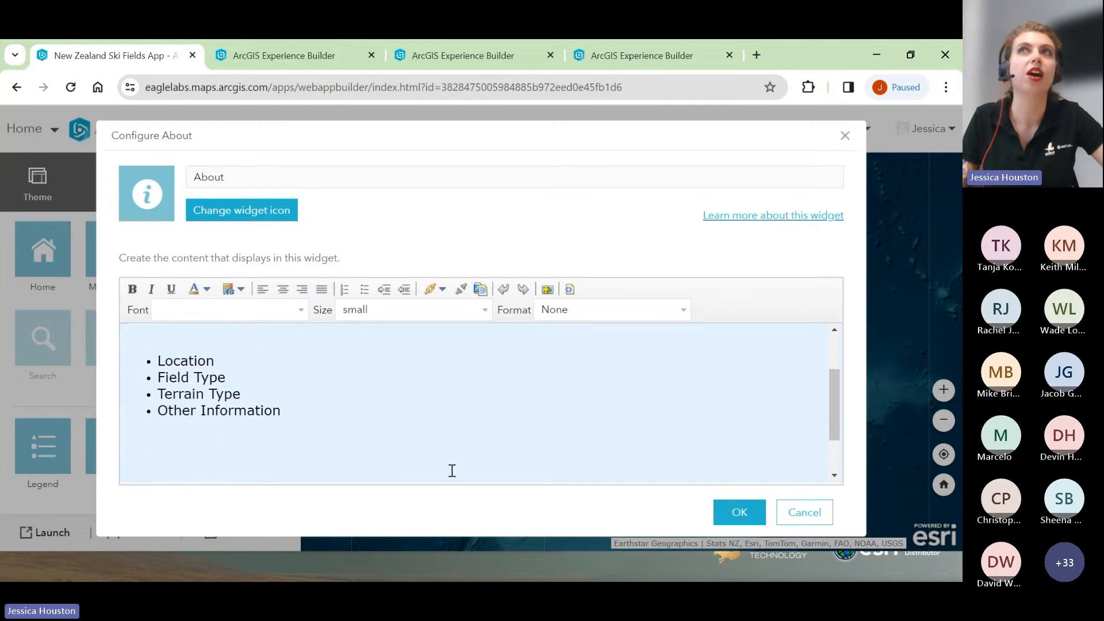
left_click(844, 137)
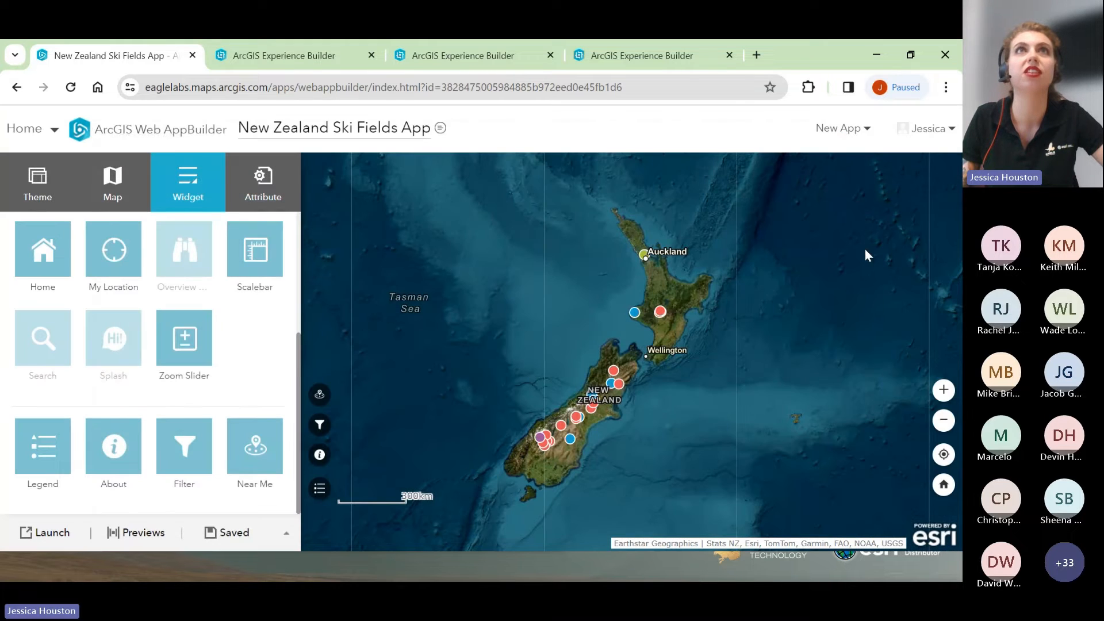
left_click(320, 454)
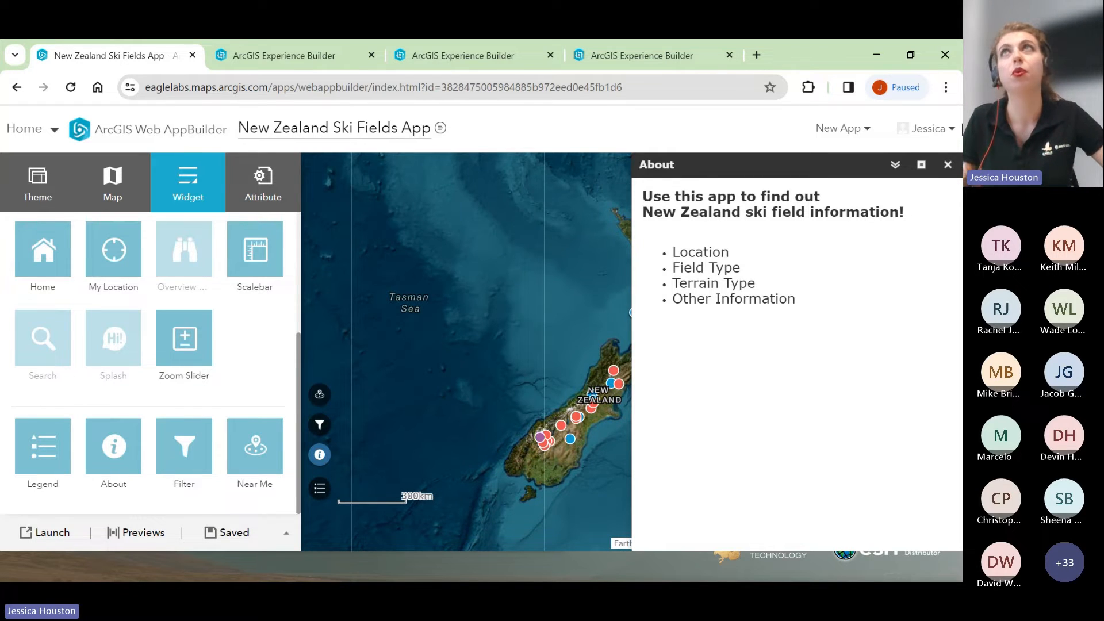
left_click(947, 166)
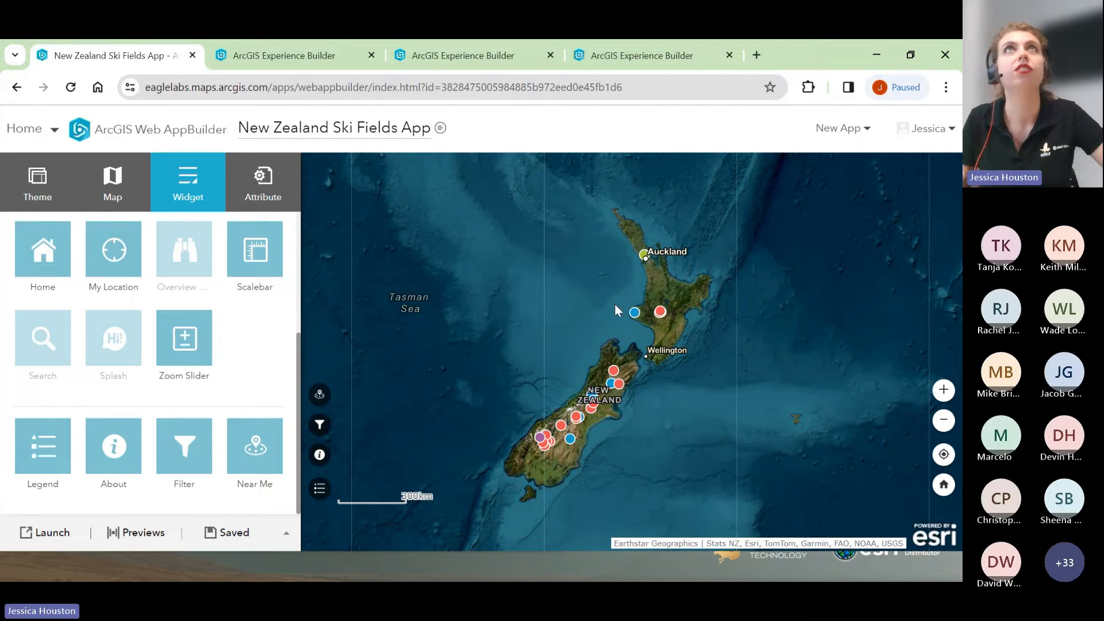
Switch to the Experience Builder template gallery and filter the default templates to Web AppBuilder classic.
left_click(288, 58)
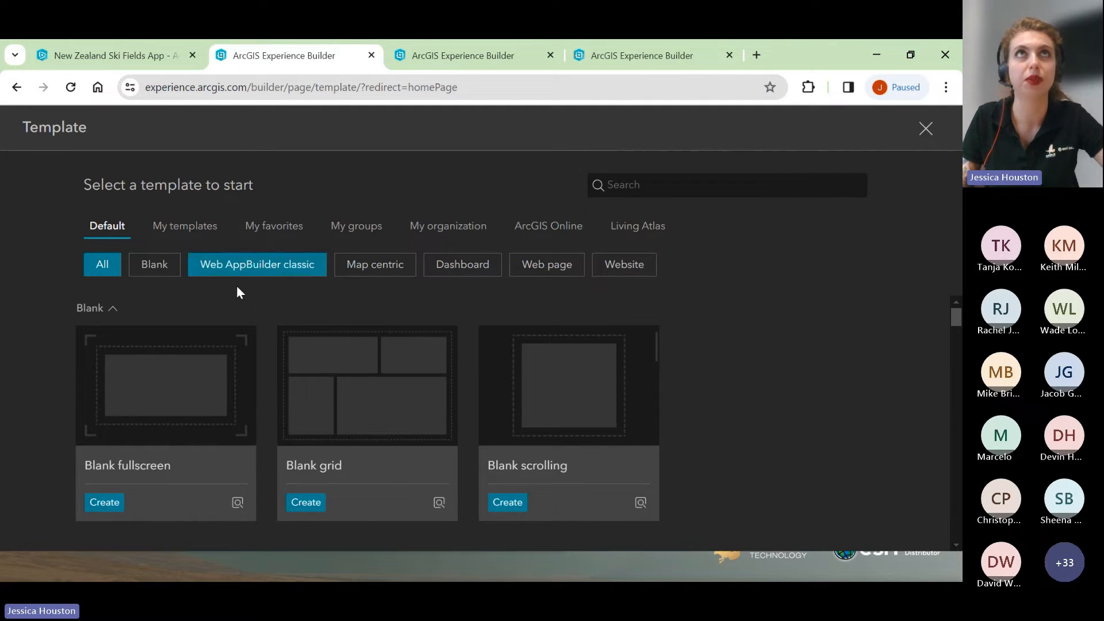
left_click(225, 271)
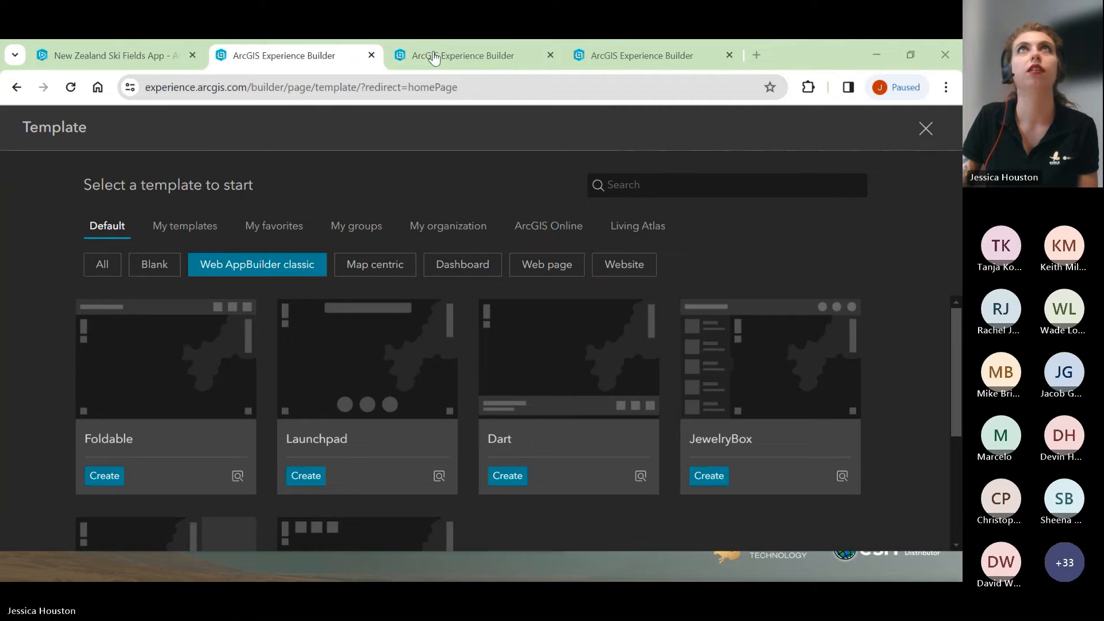
Switch to the New Zealand Ski Fields App draft in Experience Builder and set its canvas zoom to 56%.
double_click(813, 54)
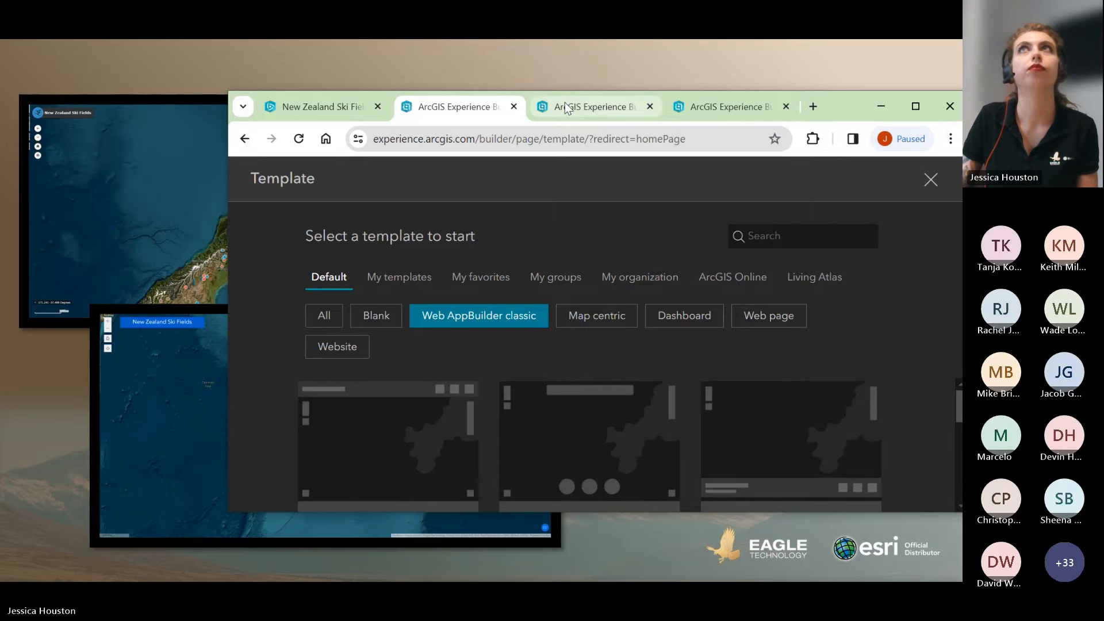
left_click(564, 103)
left_click(915, 107)
left_click_drag(536, 532, 436, 526)
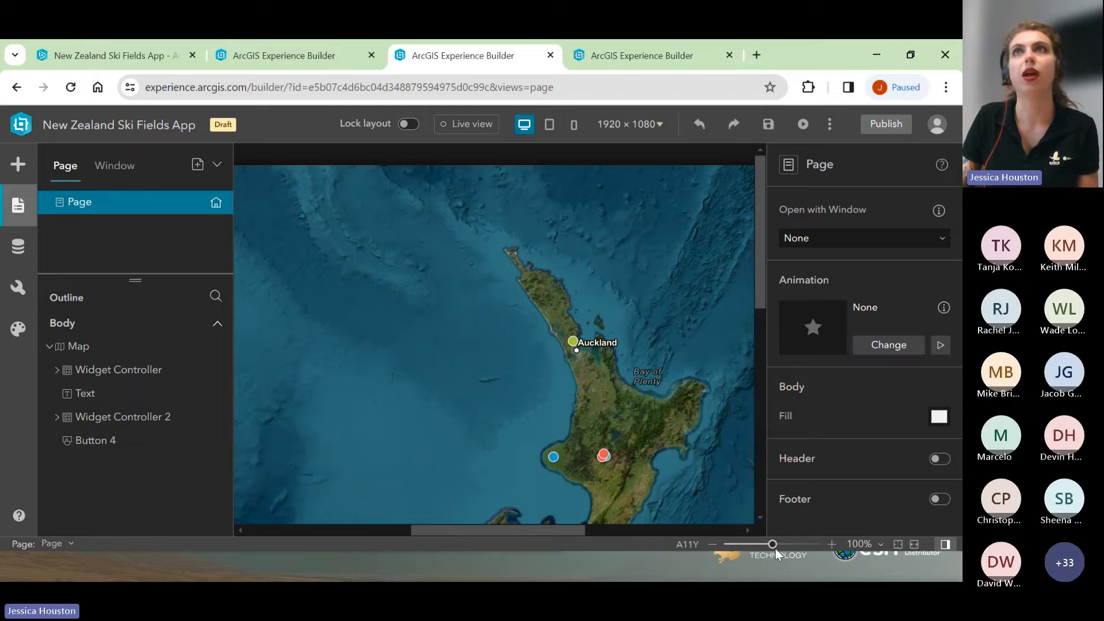
left_click_drag(771, 545, 753, 546)
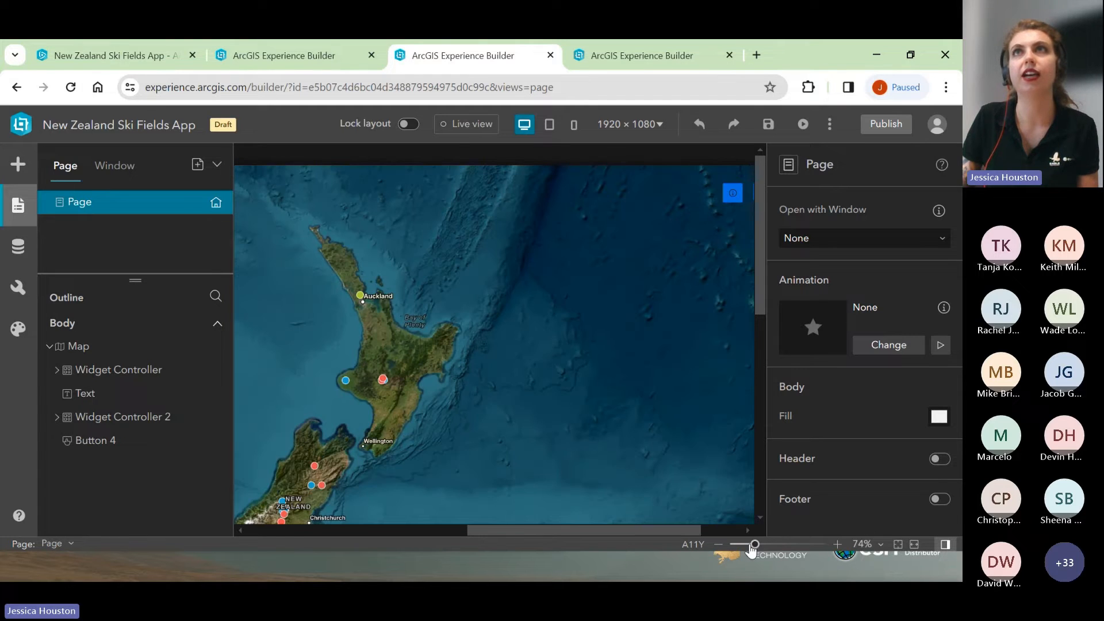
left_click_drag(681, 530, 440, 502)
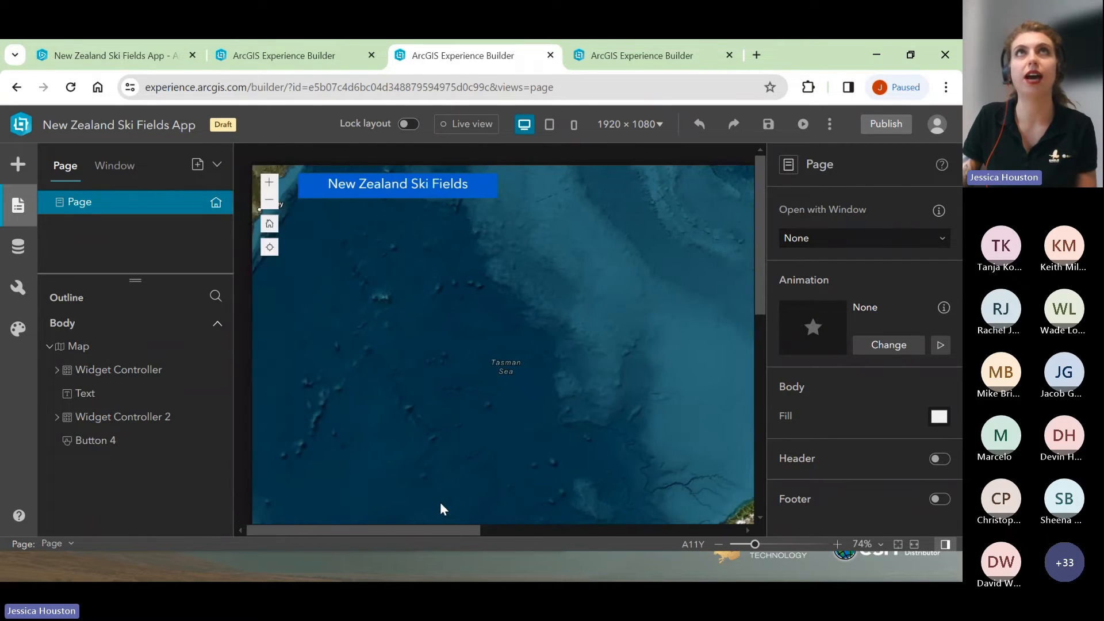
left_click(739, 544)
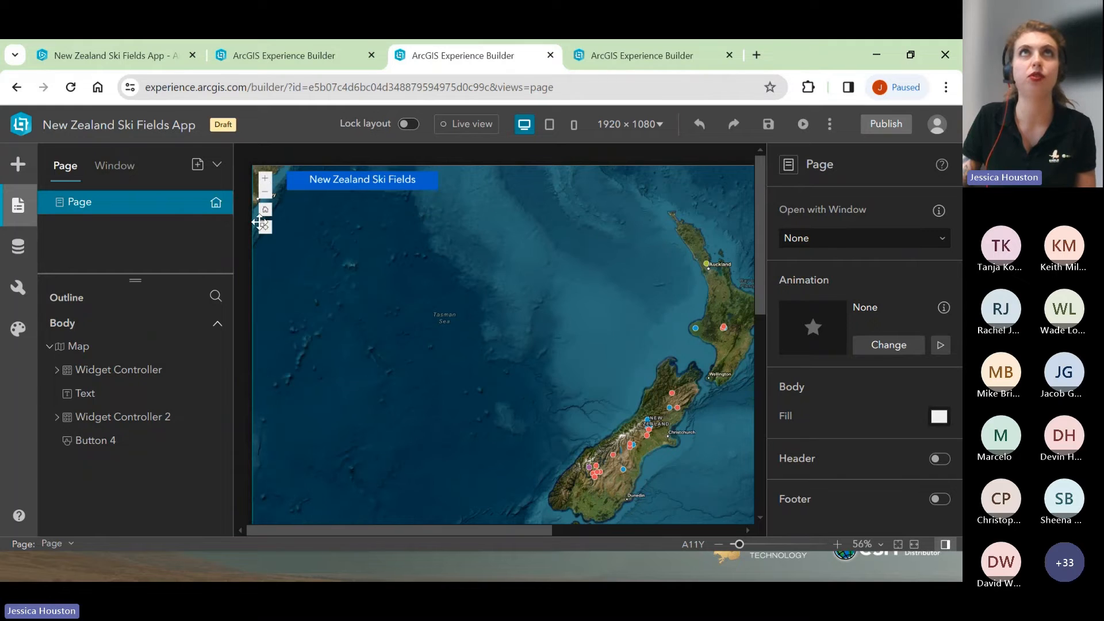
Select the map widget and review its source map, initial view and enabled tools.
left_click(487, 295)
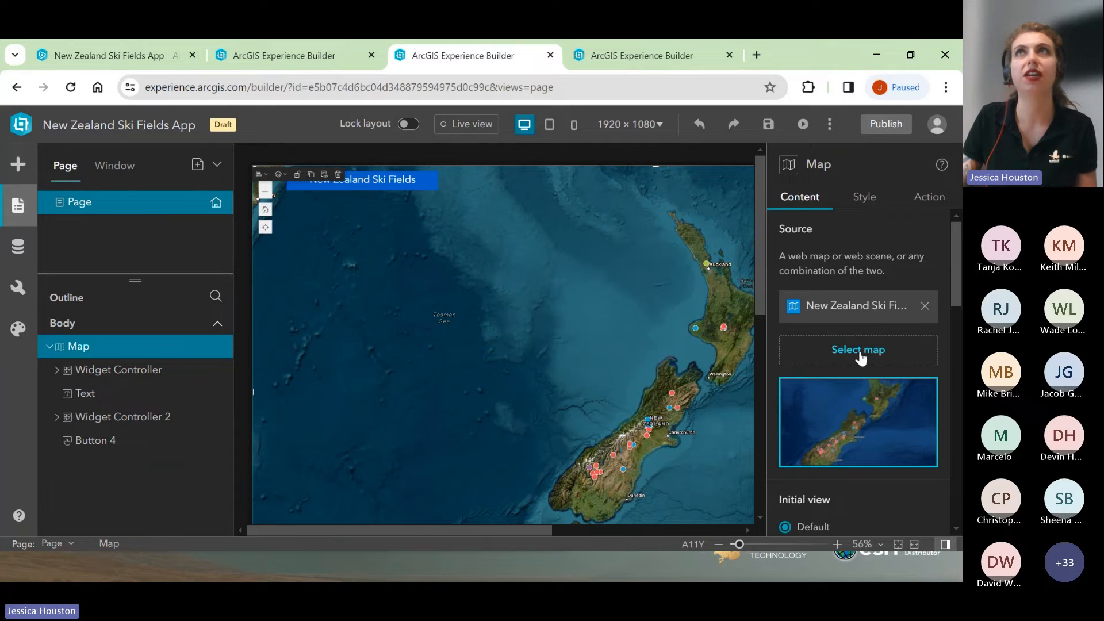
scroll(855, 316, "down", 5)
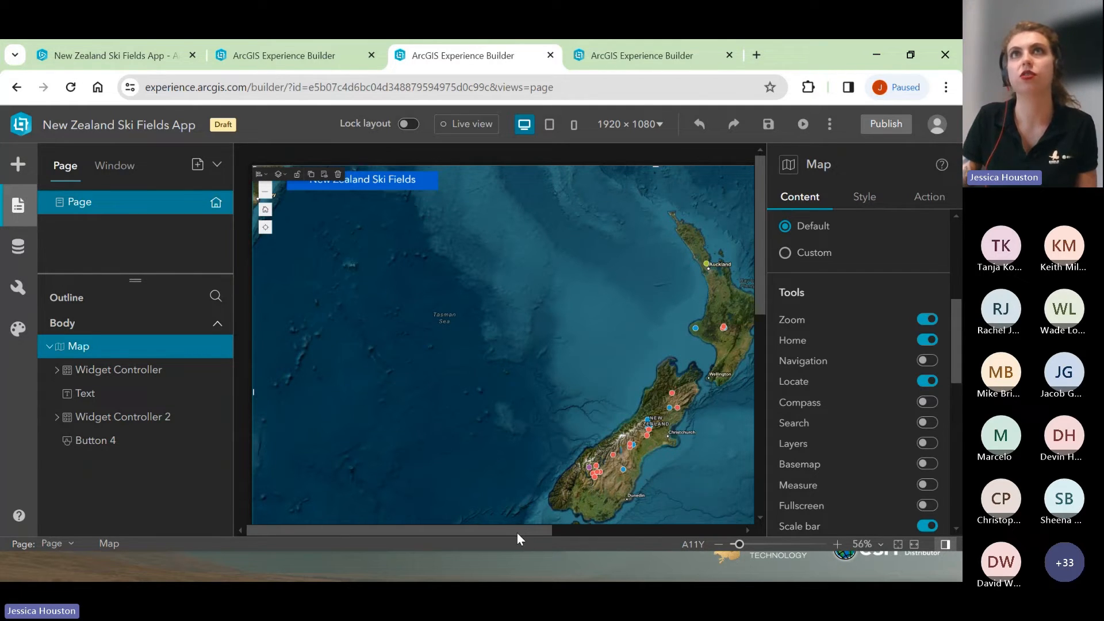
In ArcGIS Web AppBuilder, open the Filter widget on the map and test its Chair Lifts, Other Lifts and No Lifts filters.
left_click(225, 60)
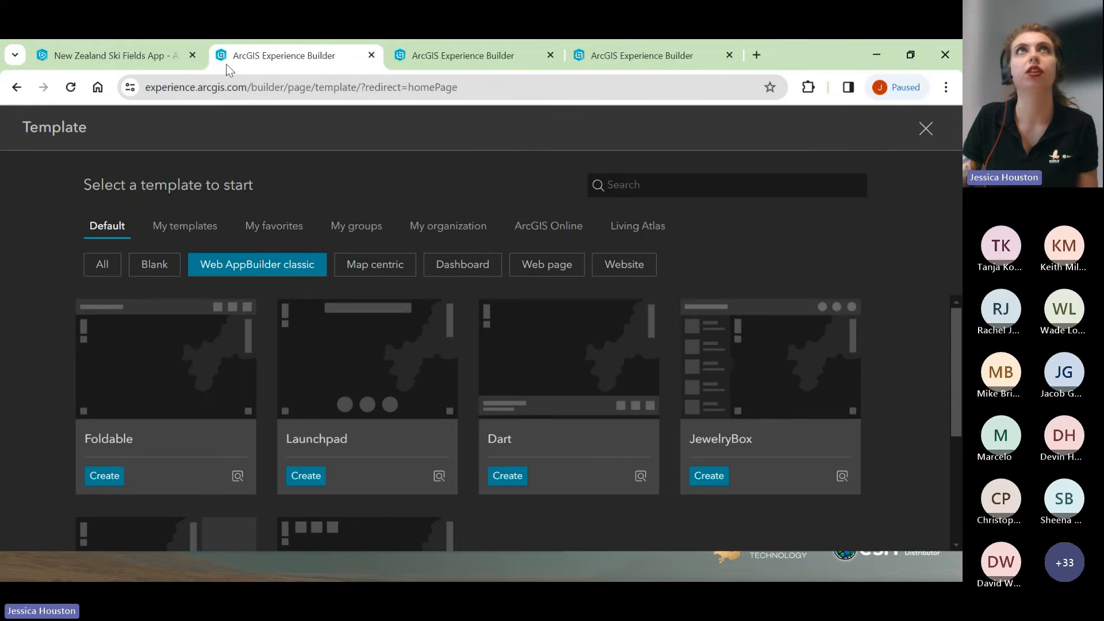
left_click(119, 53)
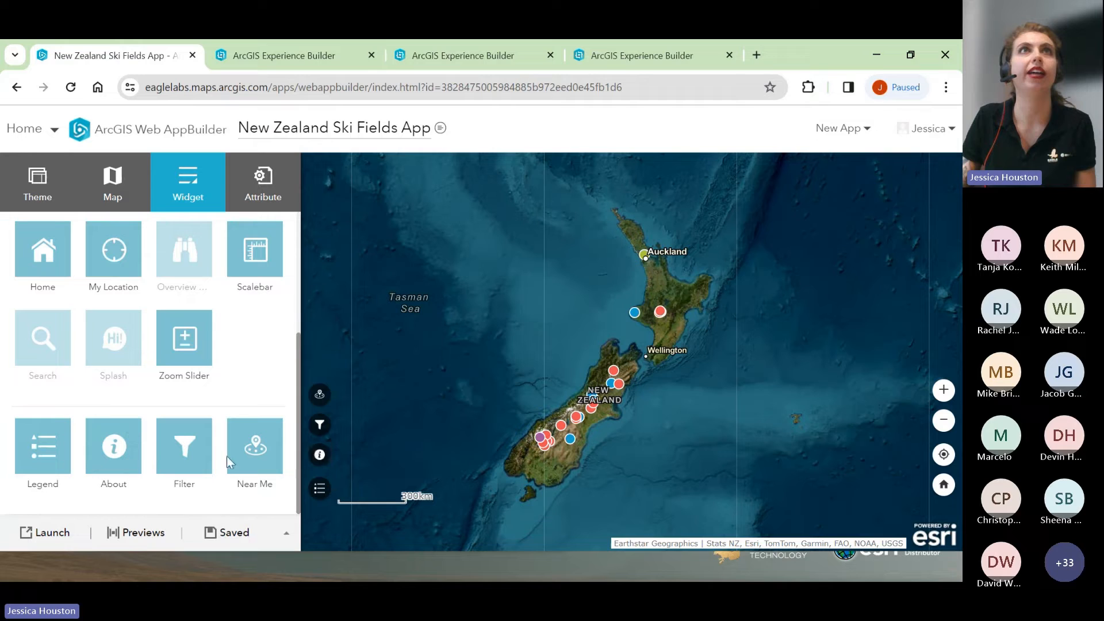
mouse_move(190, 460)
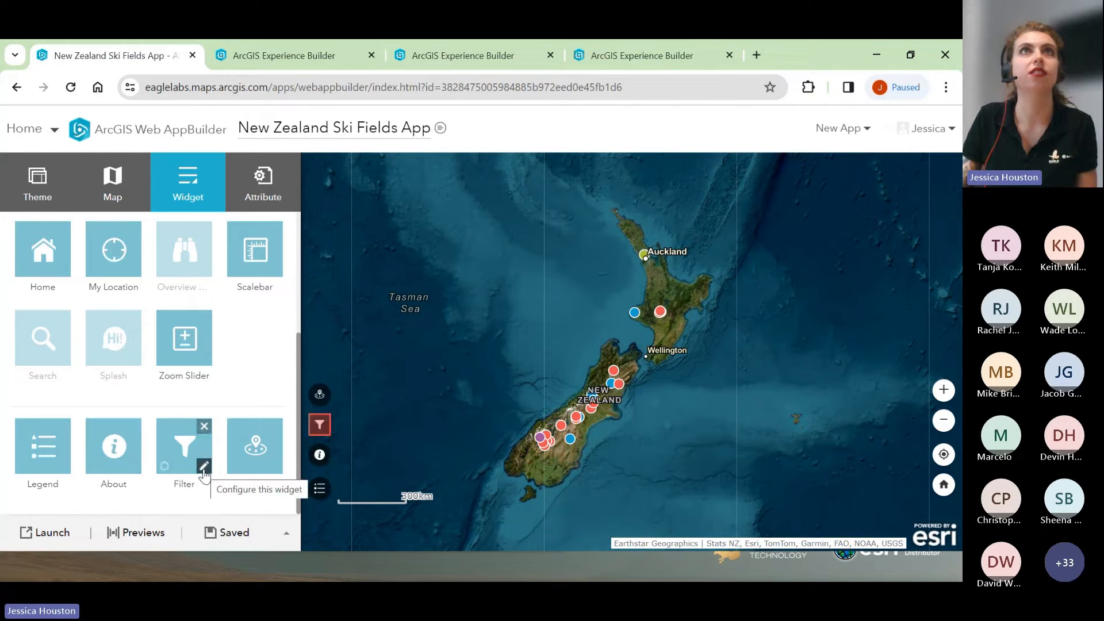
left_click(321, 426)
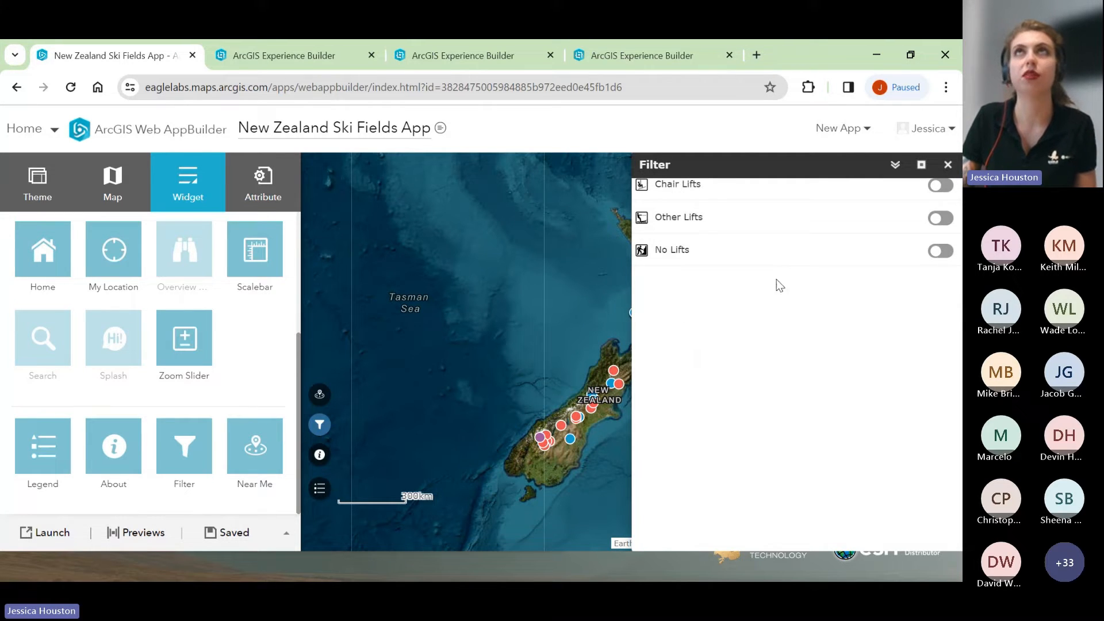
left_click(940, 185)
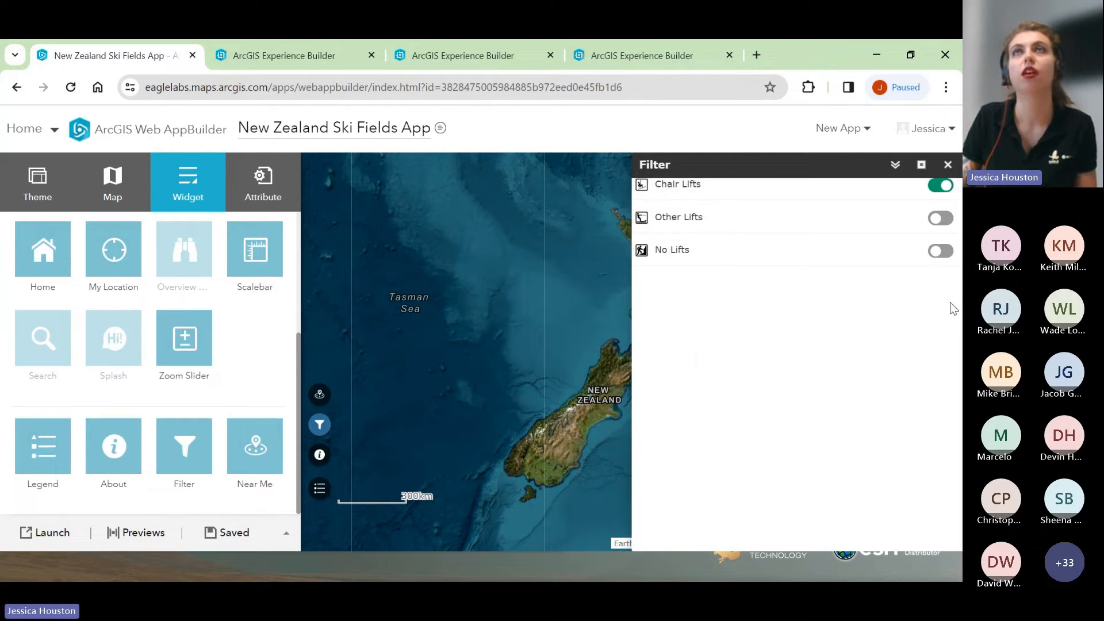
left_click(940, 185)
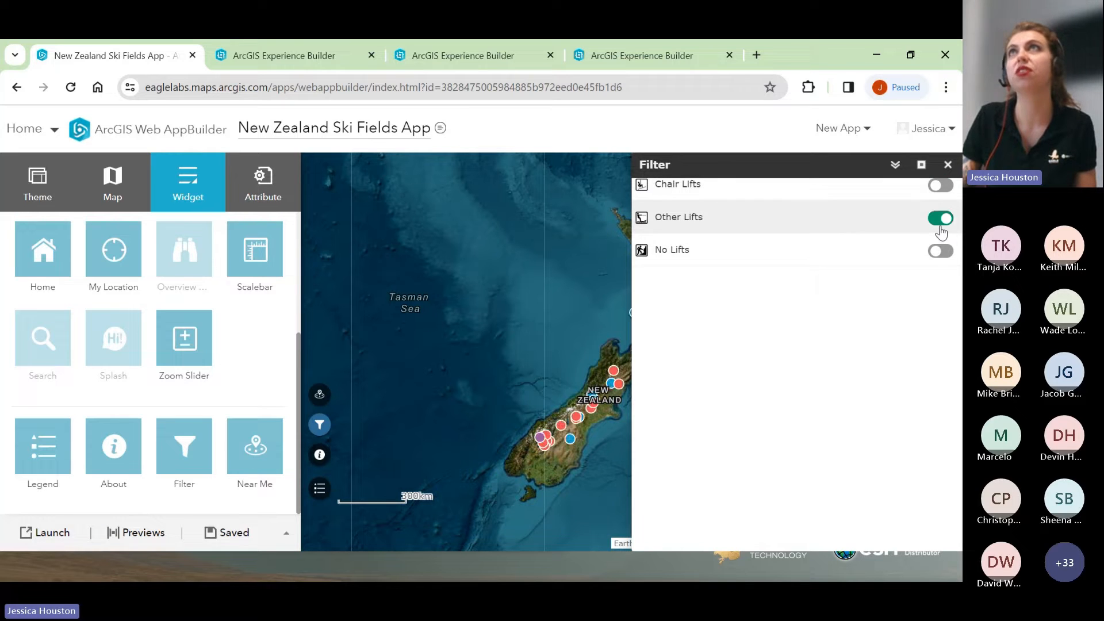
left_click(941, 218)
left_click(942, 250)
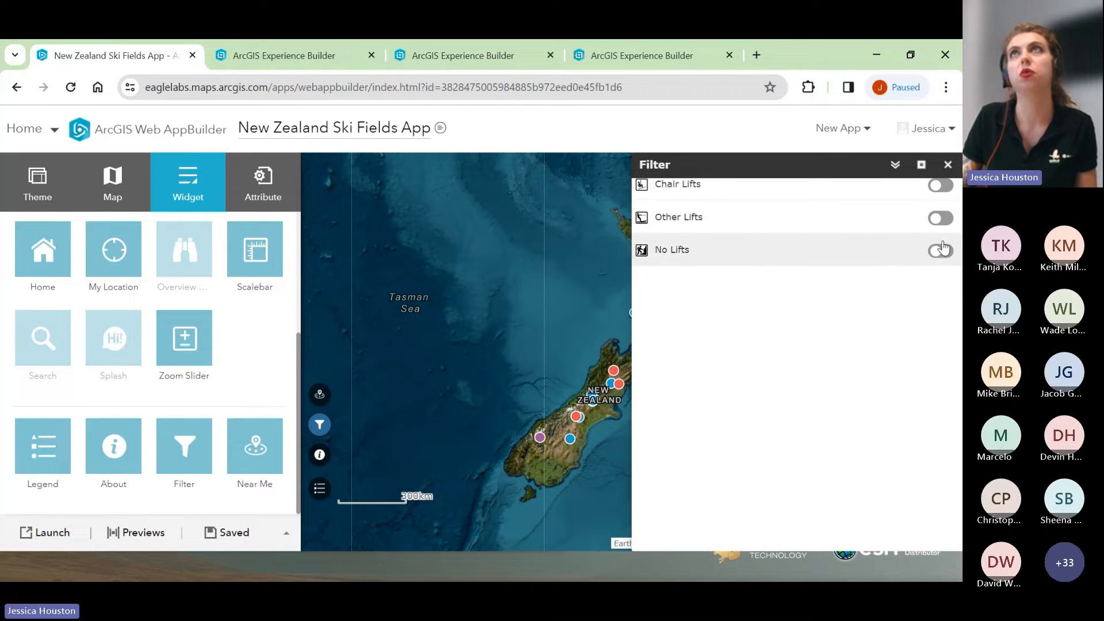
left_click(941, 249)
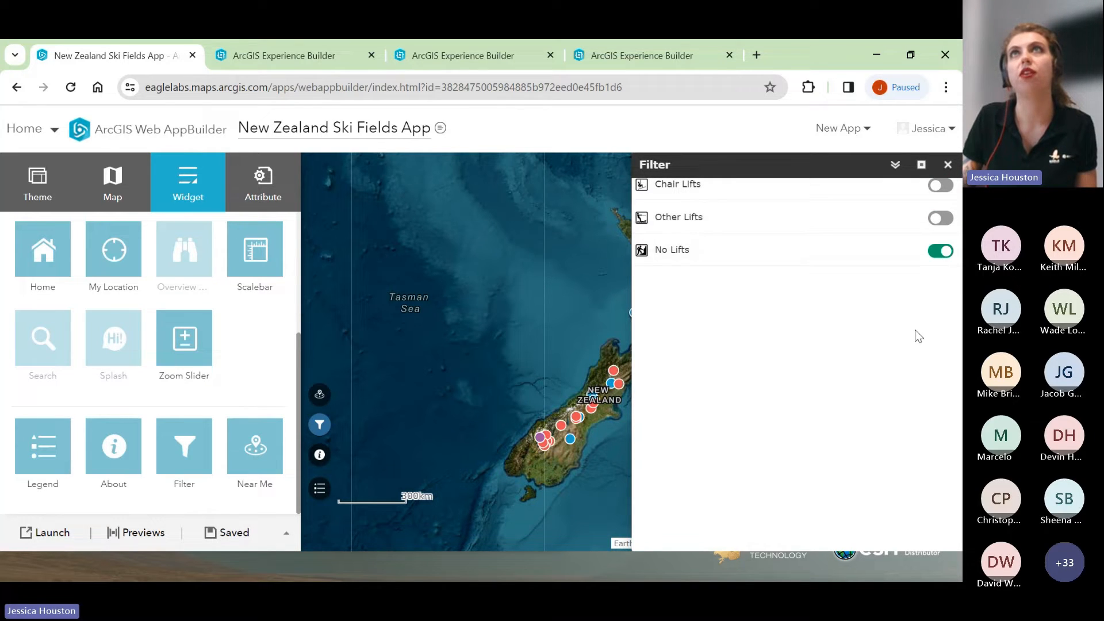
left_click(948, 165)
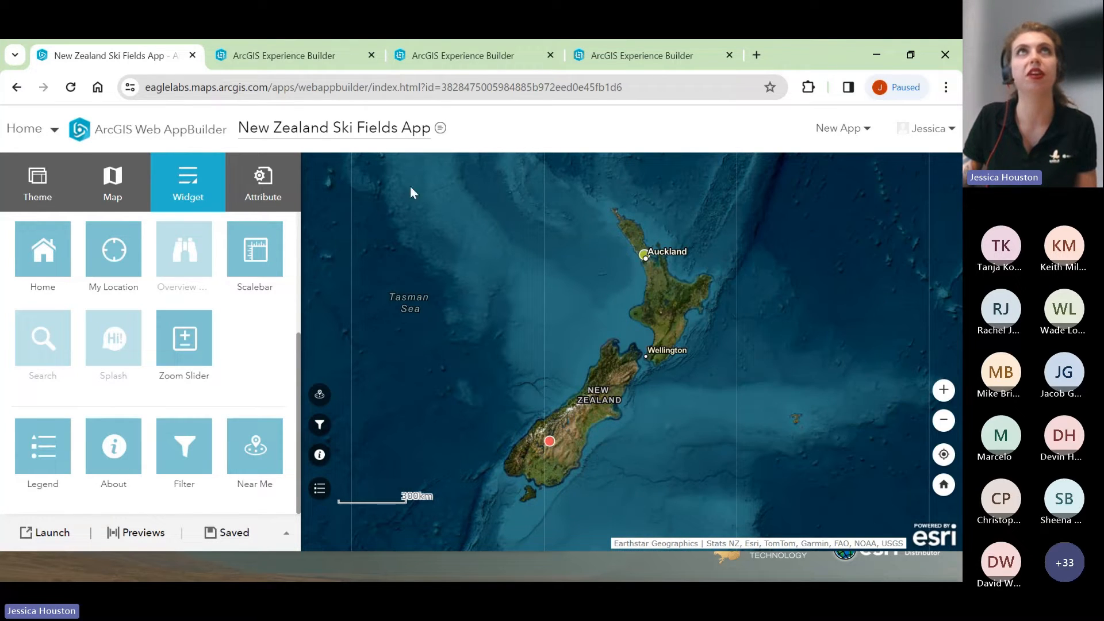
Return to the Experience Builder draft and locate the Filter widget among the insertable data-centric widgets and in the map's widget controller.
left_click(407, 63)
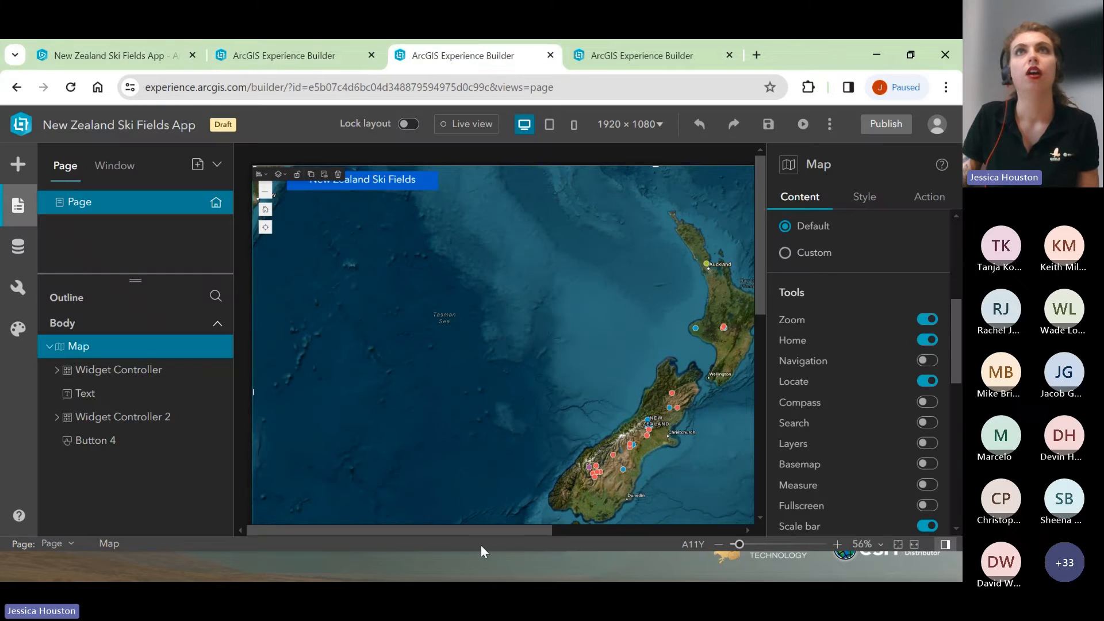
left_click_drag(484, 532, 648, 530)
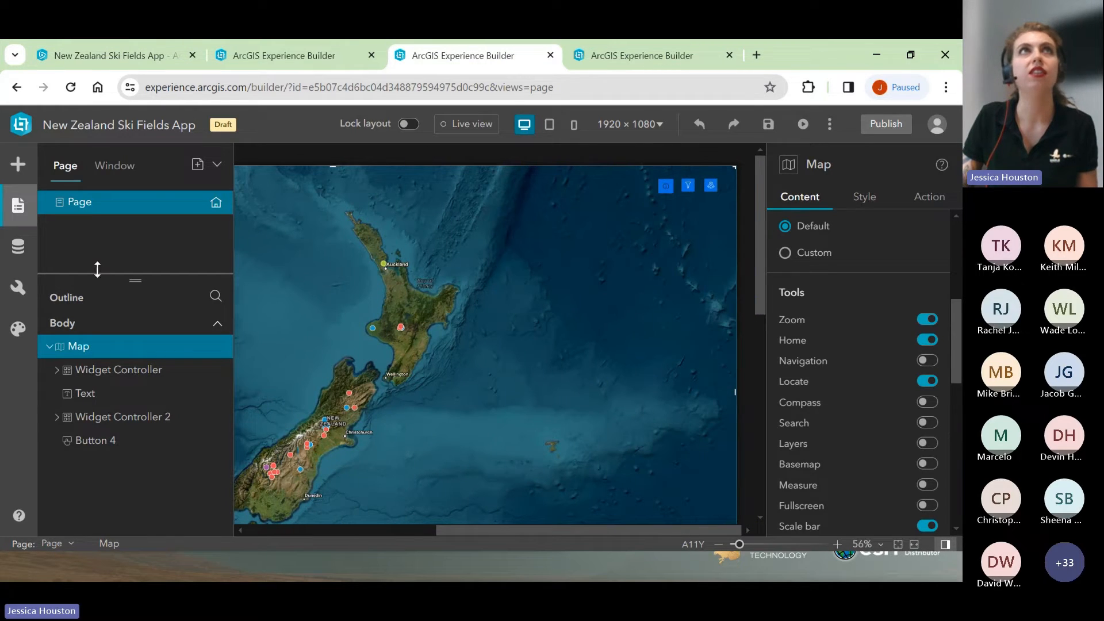
left_click(16, 172)
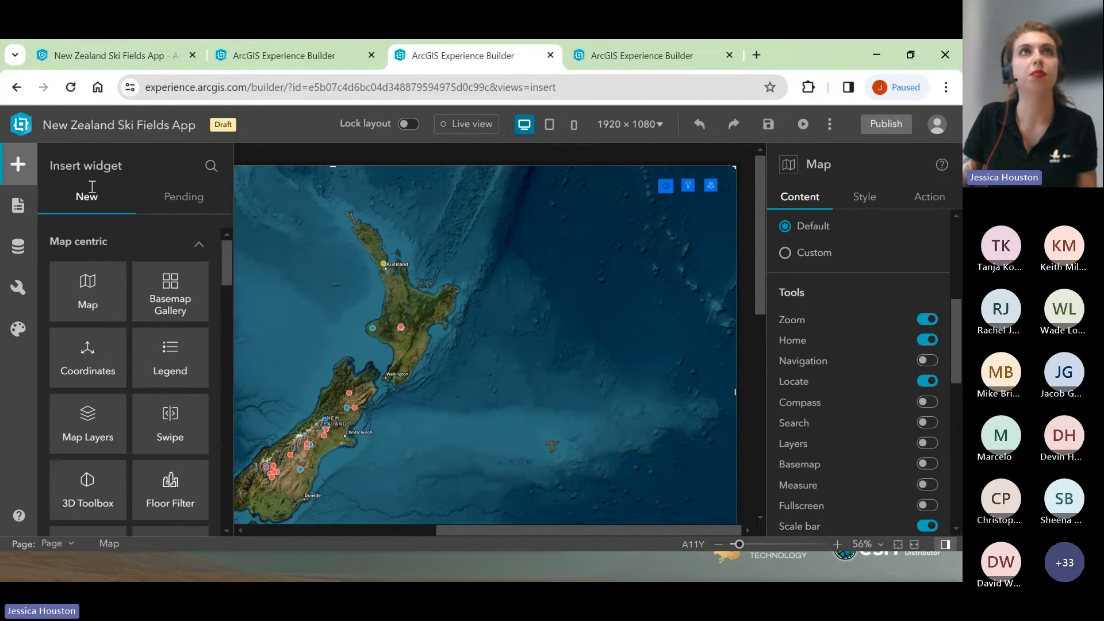
scroll(111, 418, "down", 6)
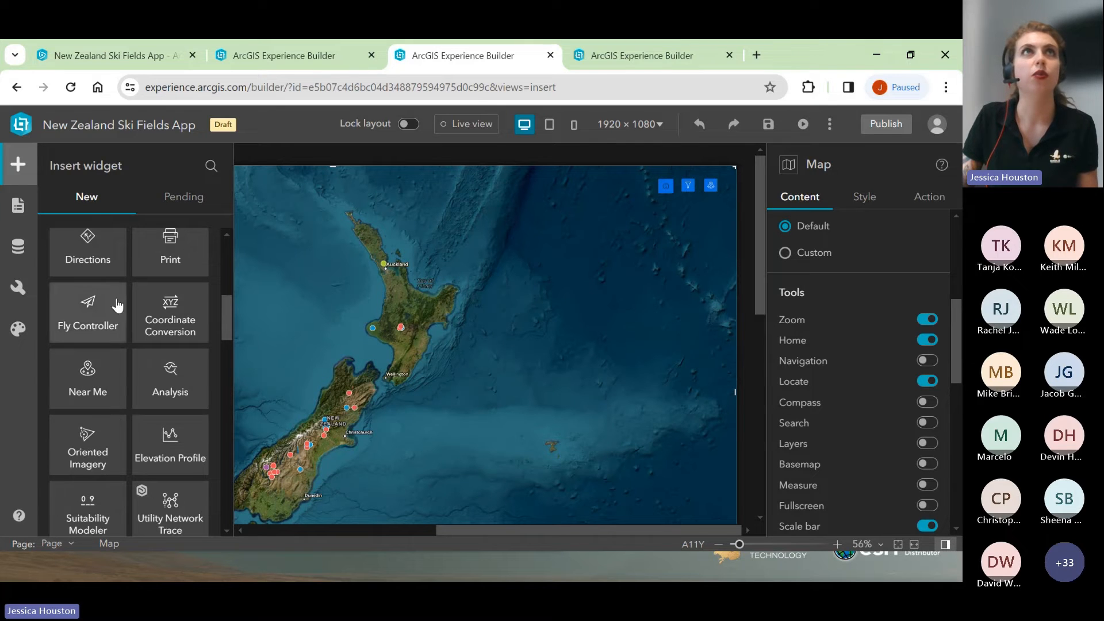
scroll(94, 442, "down", 5)
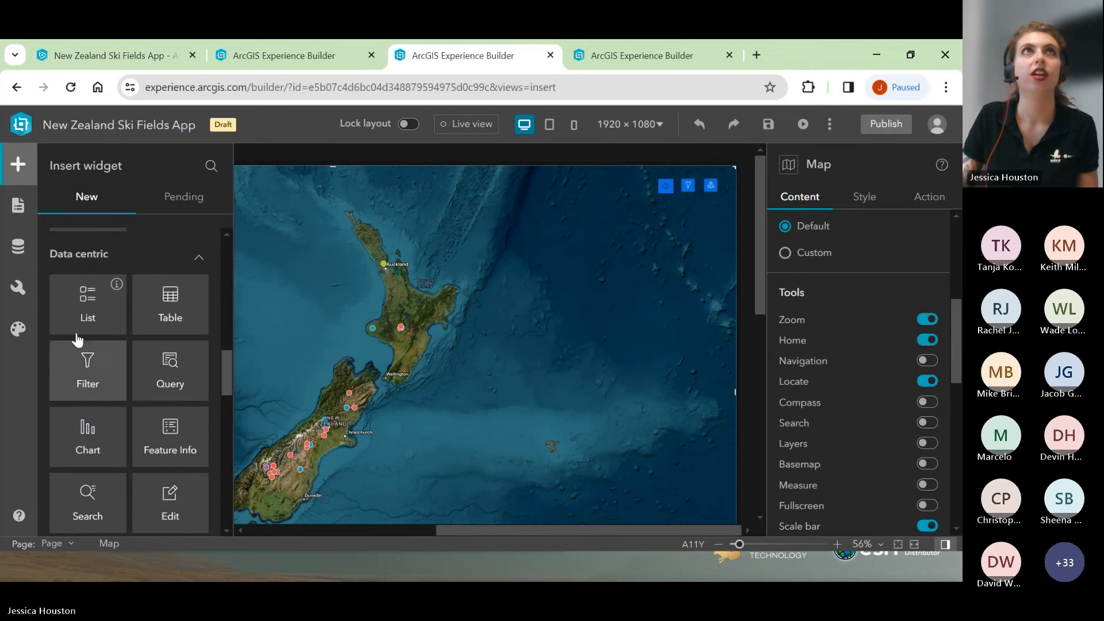
left_click_drag(82, 384, 679, 190)
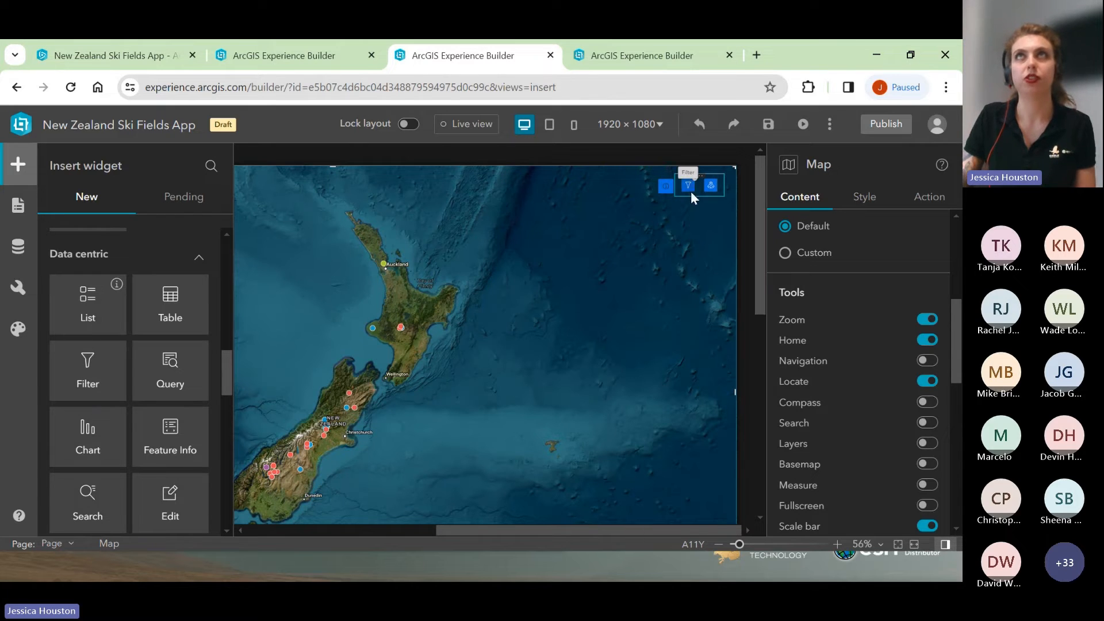
Open the Filter widget in the map's widget controller and set its arrangement style to Horizontal.
left_click(690, 187)
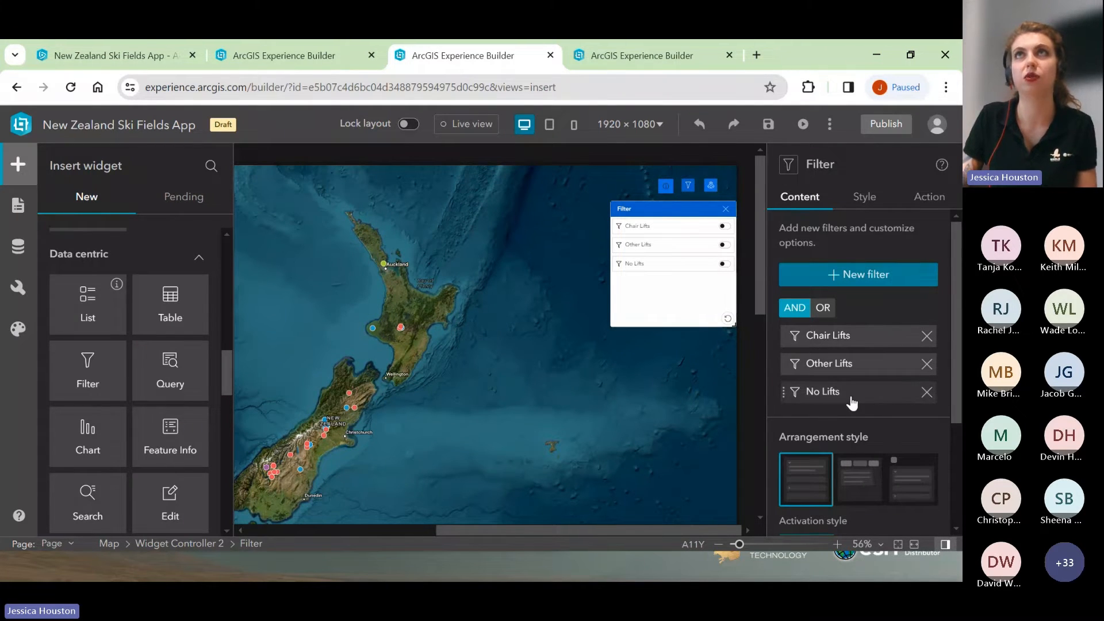
scroll(825, 388, "down", 3)
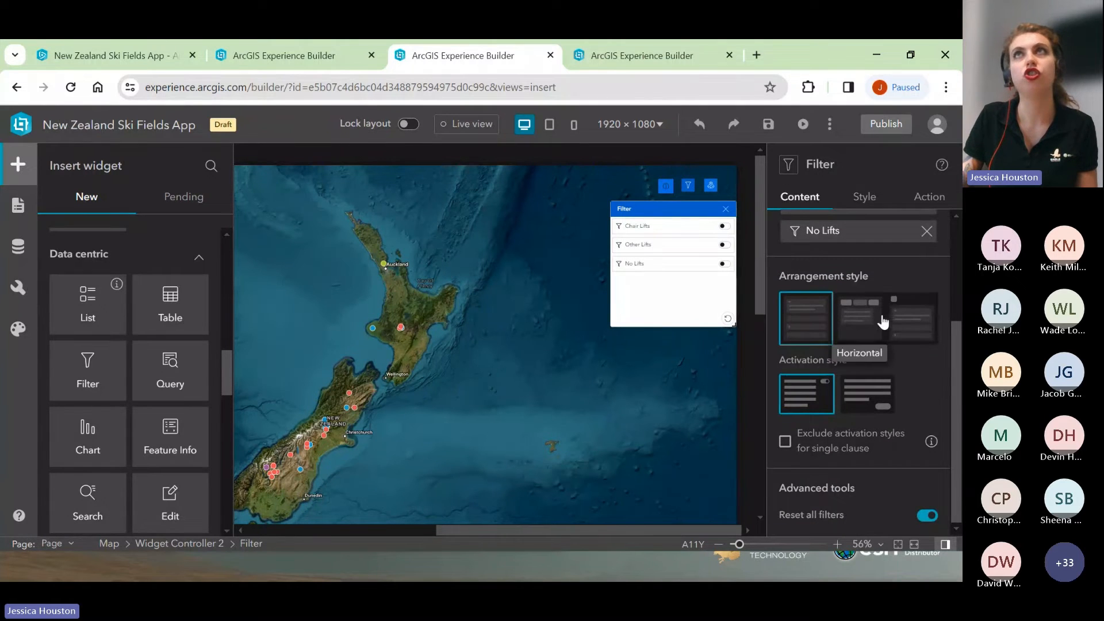
left_click(865, 339)
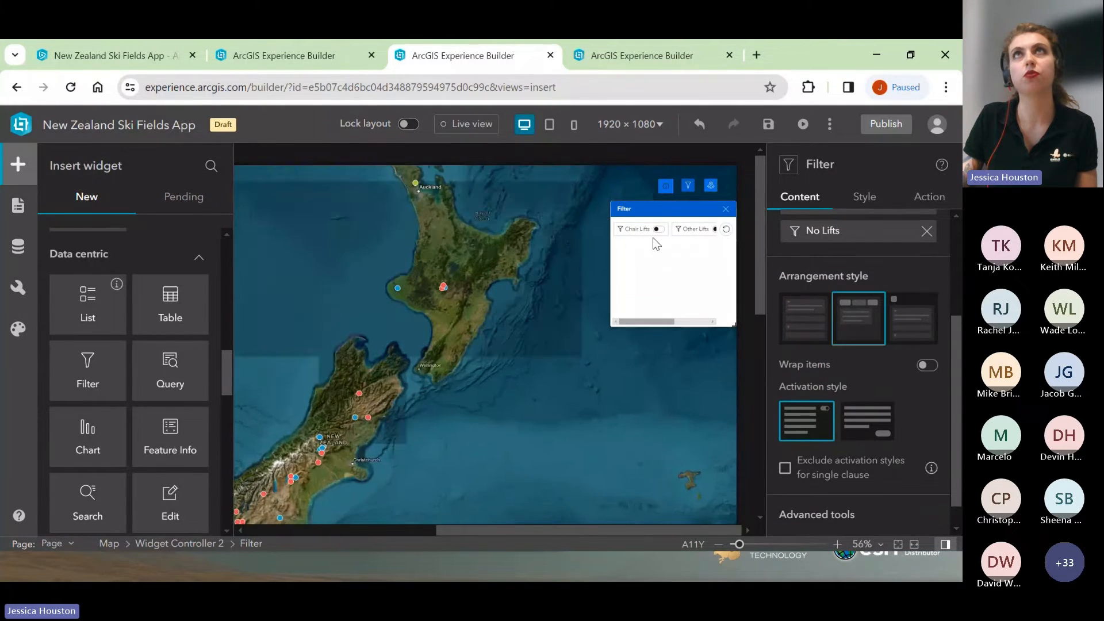
Try the collapsed icon arrangement for the Filter widget, and set its arrangement style to the vertical list.
left_click(906, 310)
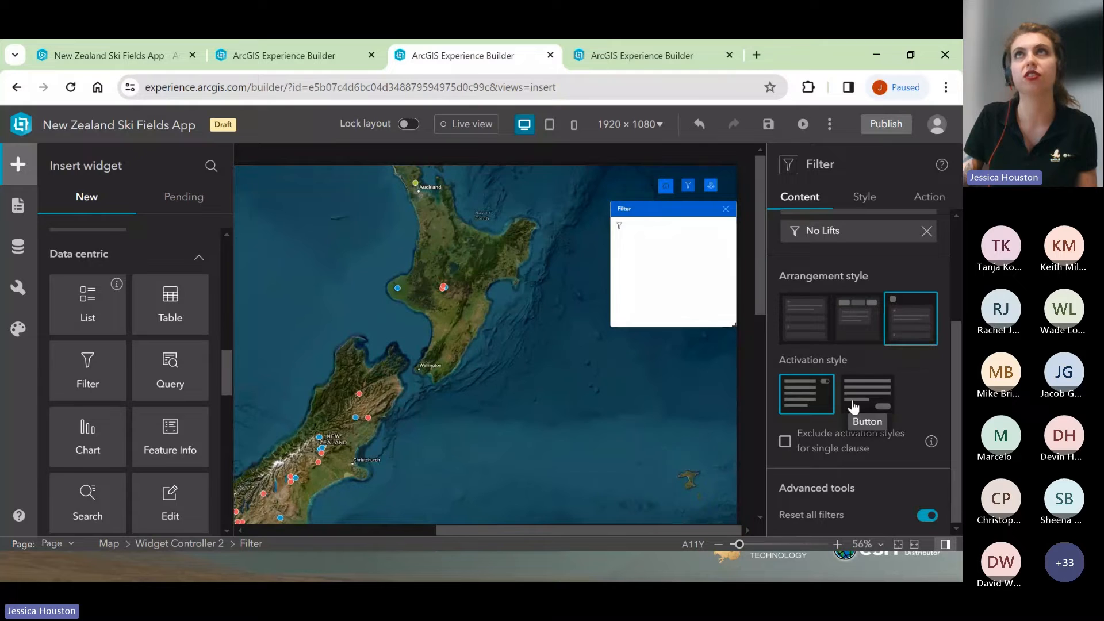
left_click(805, 323)
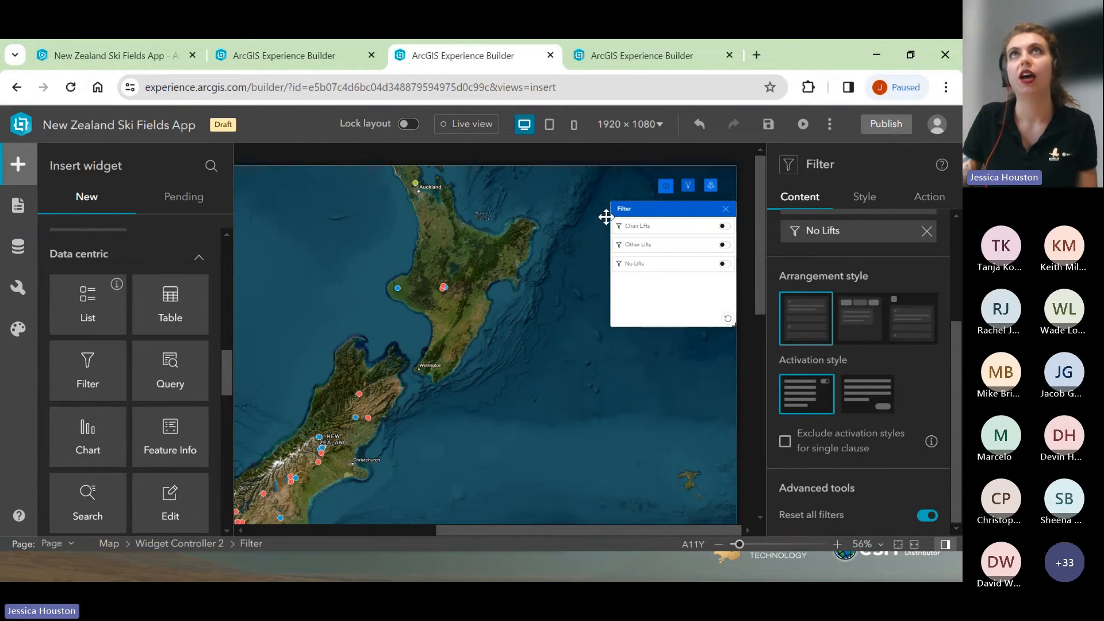
Replace the Chair Lifts filter's icon with the custom image Pictograms-nps-winter-chair_lift-ski_lift.svg from the Downloads folder.
scroll(842, 347, "up", 3)
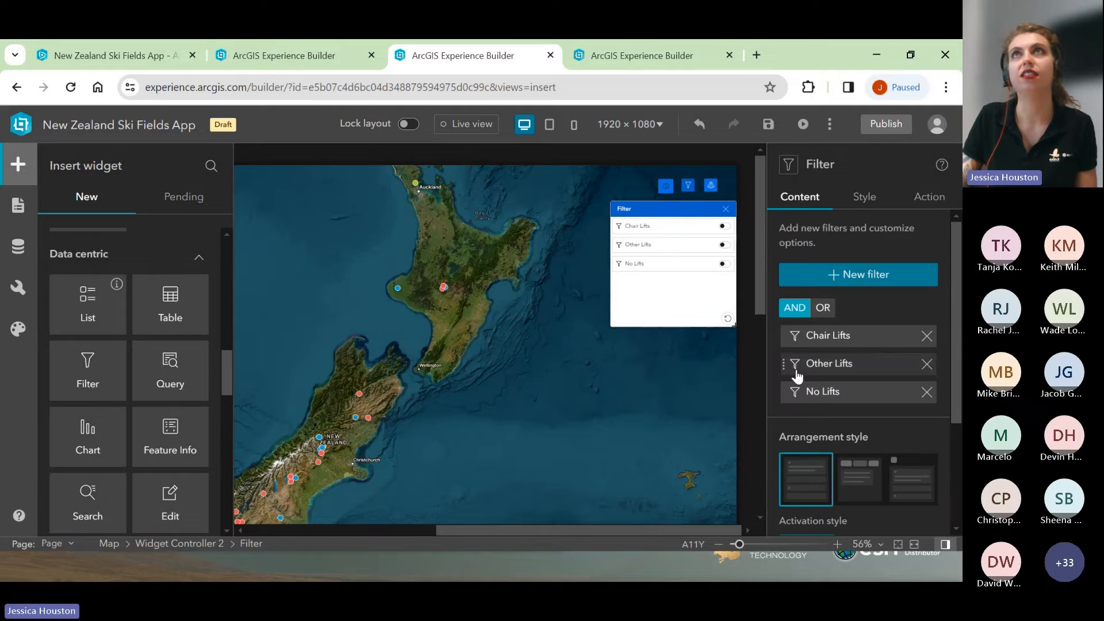
left_click(852, 344)
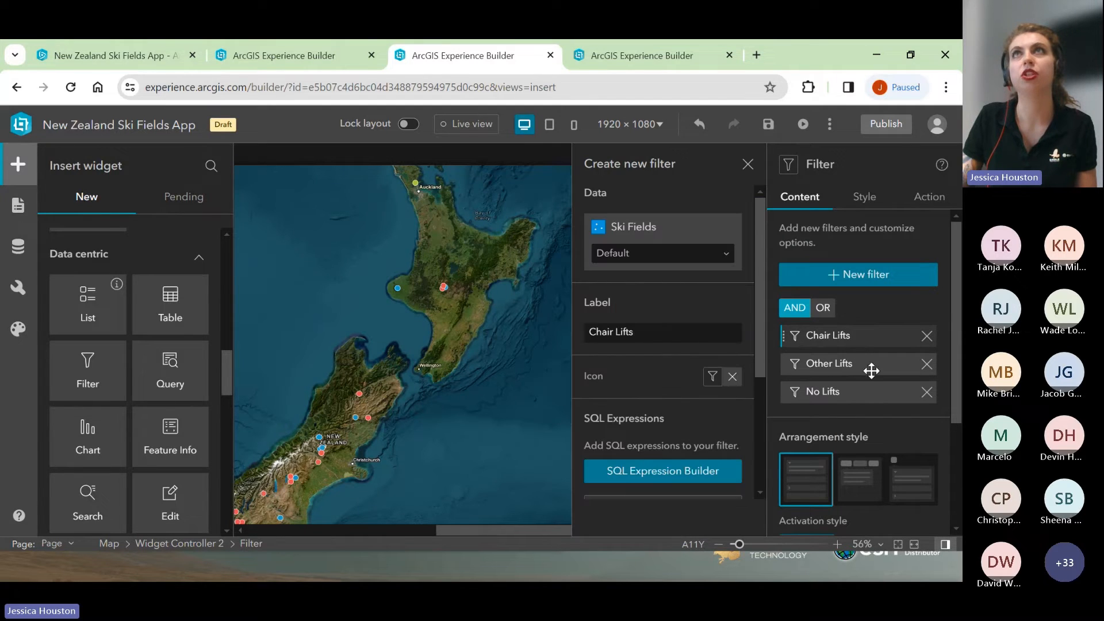
left_click(713, 377)
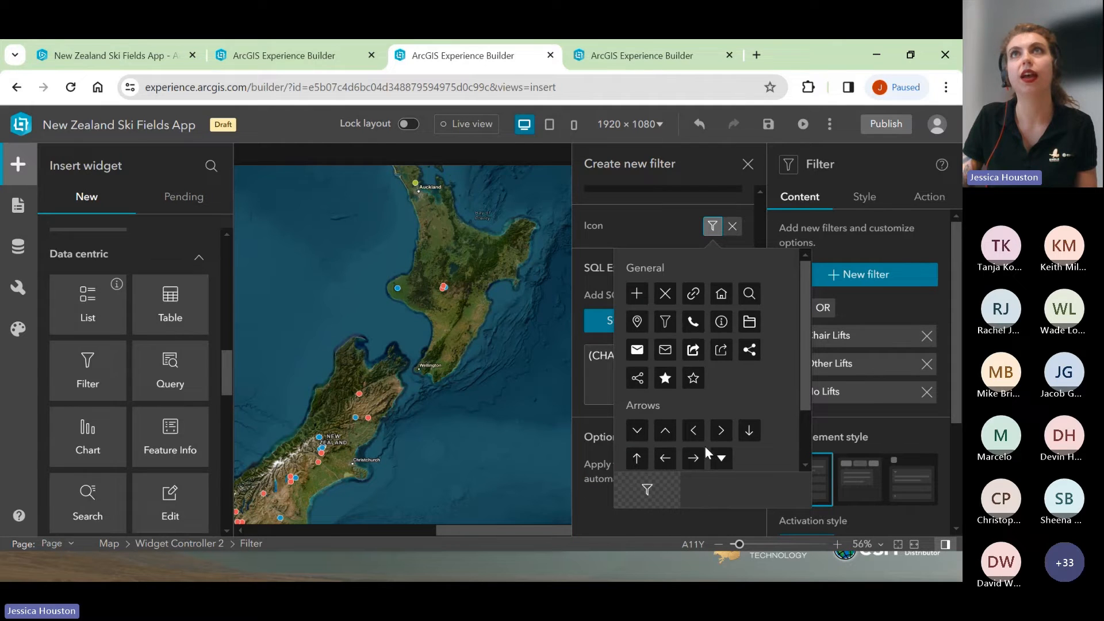
scroll(669, 429, "down", 1)
left_click(666, 439)
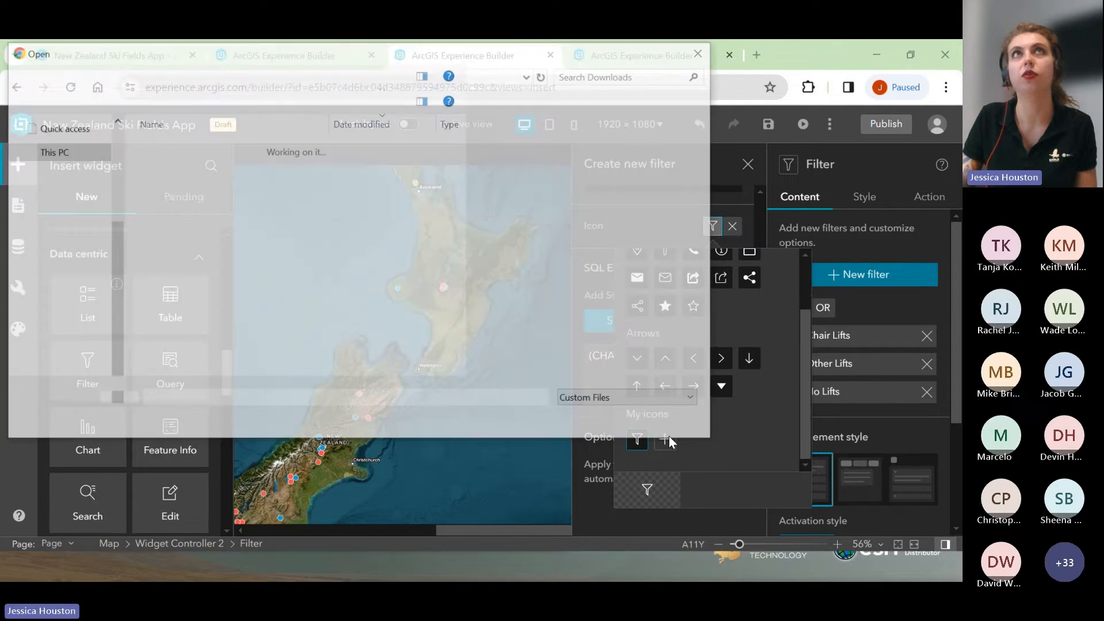
left_click(260, 185)
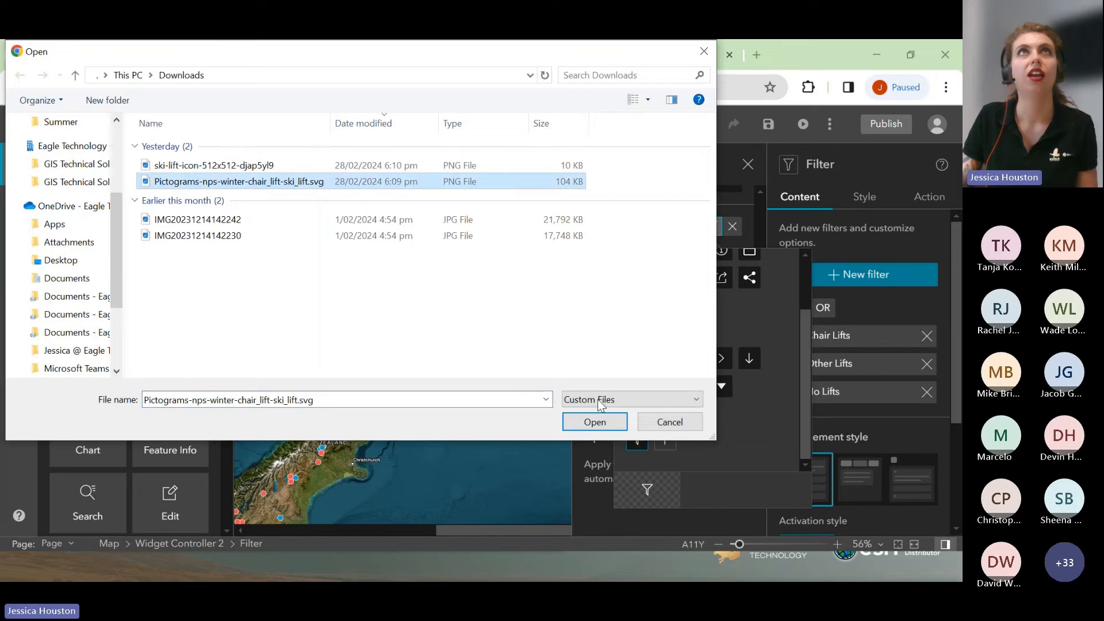
left_click(593, 423)
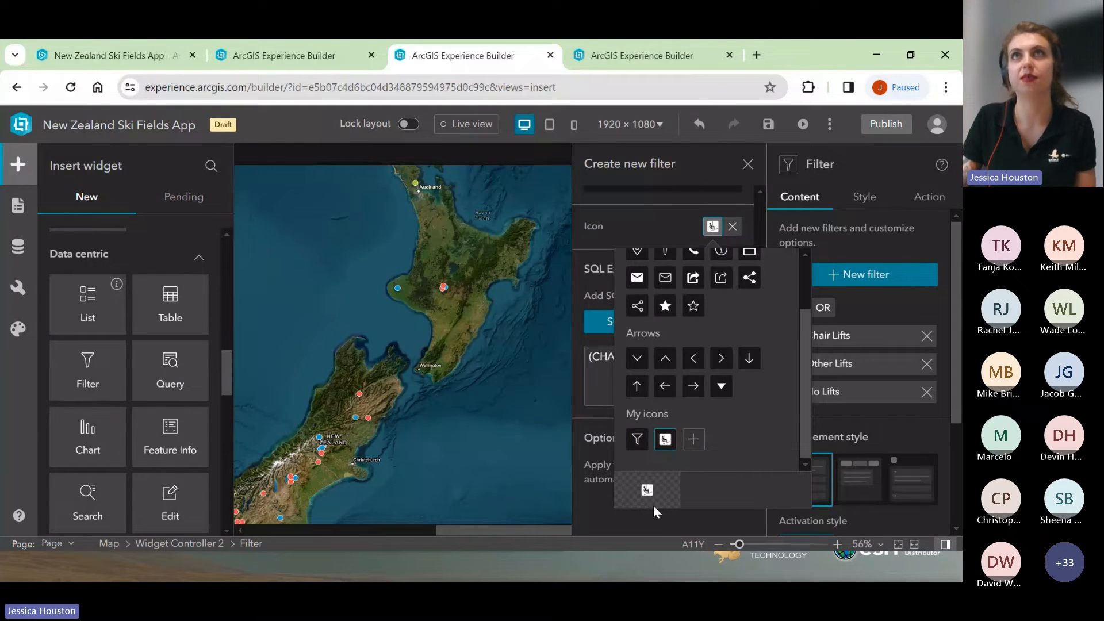
left_click(876, 522)
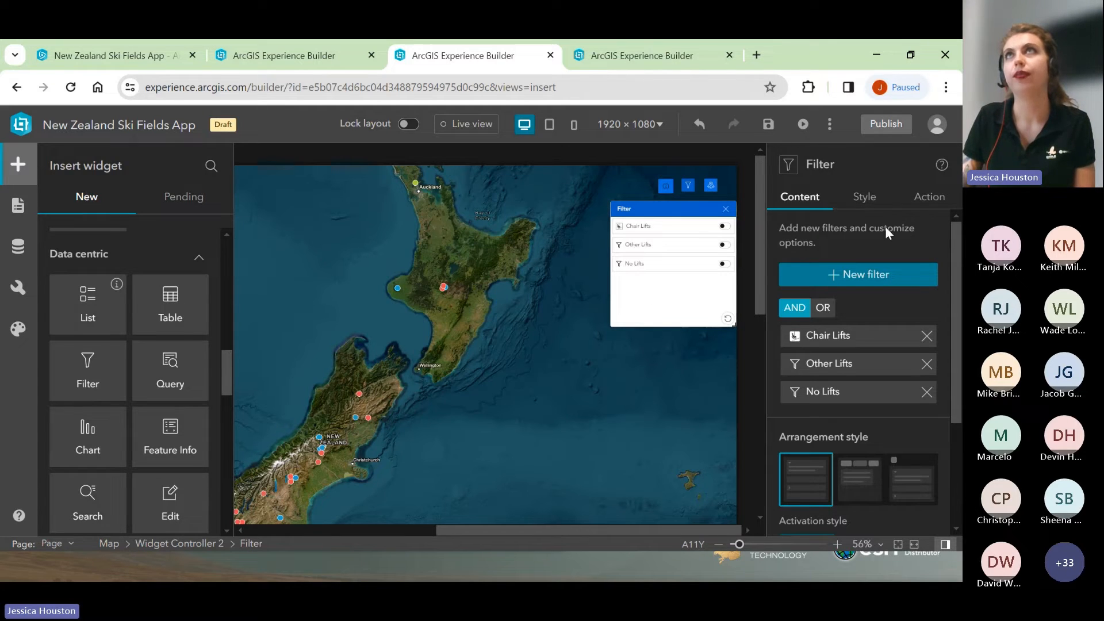
Review the Filter widget's map actions and test the Chair Lifts, Other Lifts and No Lifts filters in live view.
left_click(927, 196)
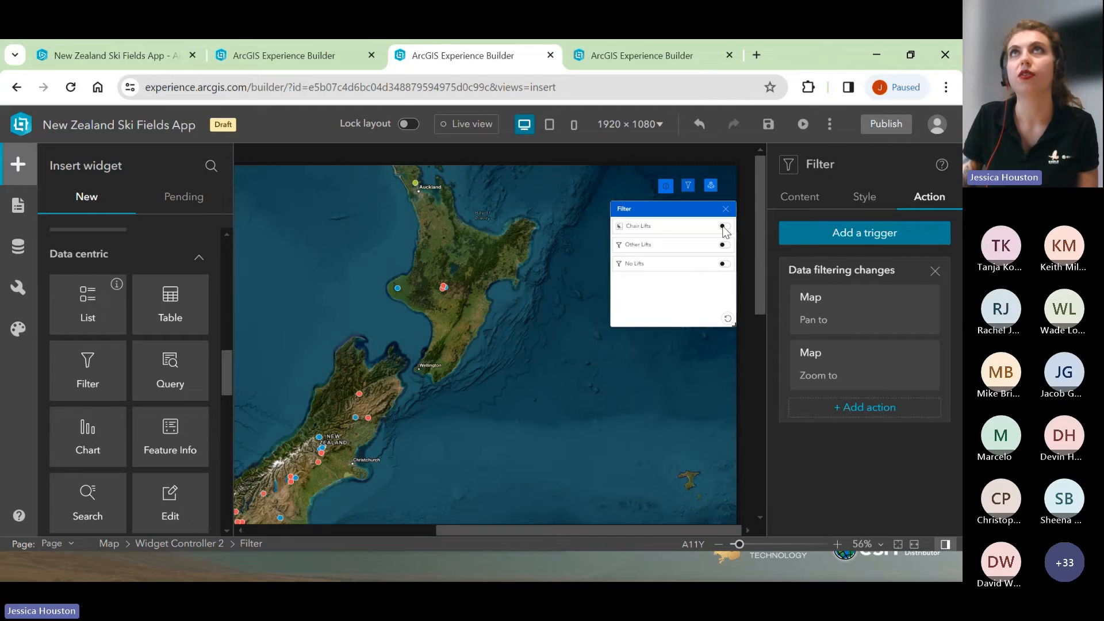
left_click(476, 123)
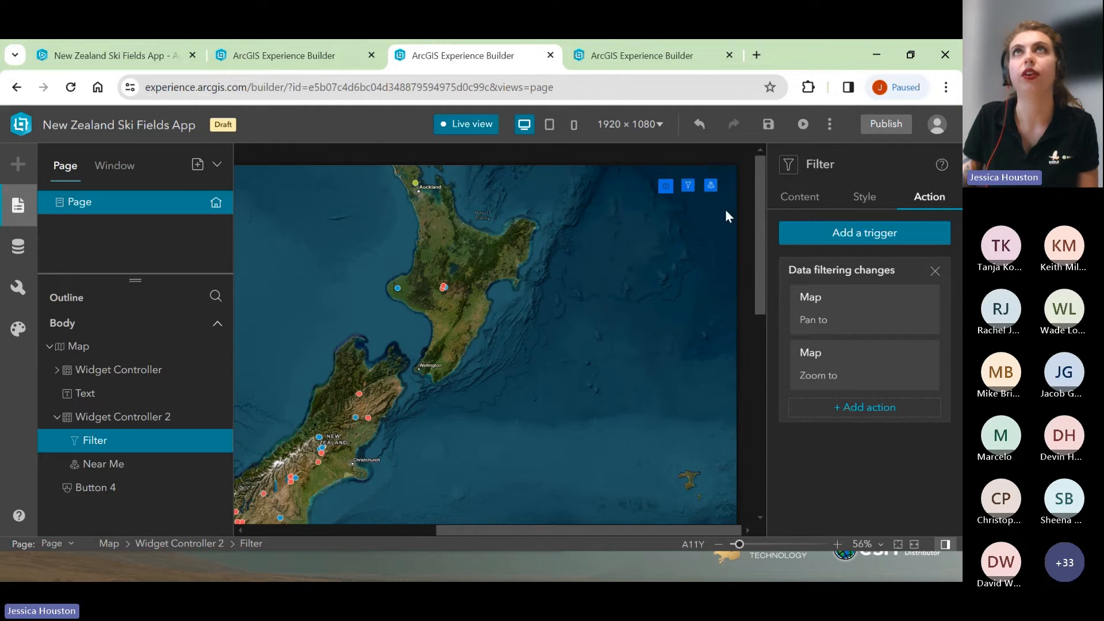
left_click(687, 185)
left_click(723, 226)
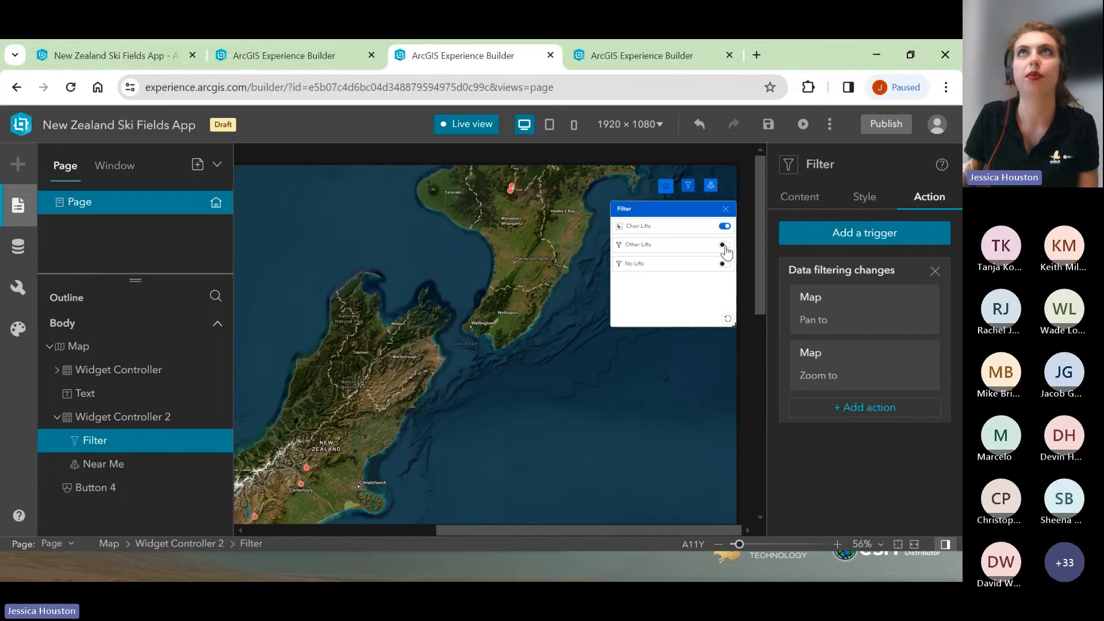
left_click(725, 245)
left_click(723, 226)
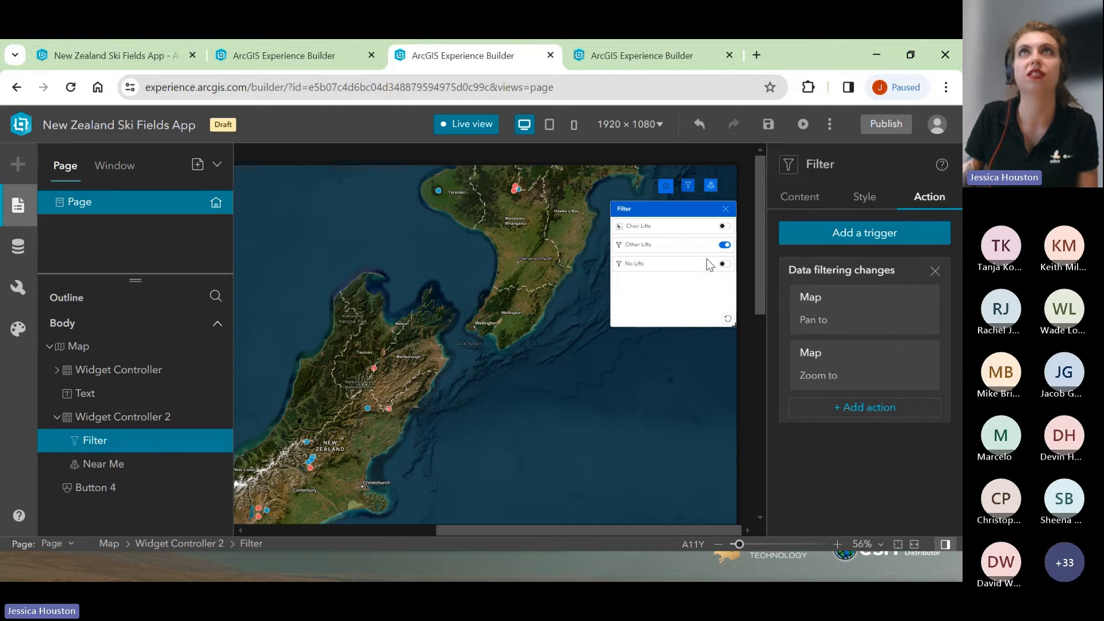
left_click(725, 245)
left_click(724, 264)
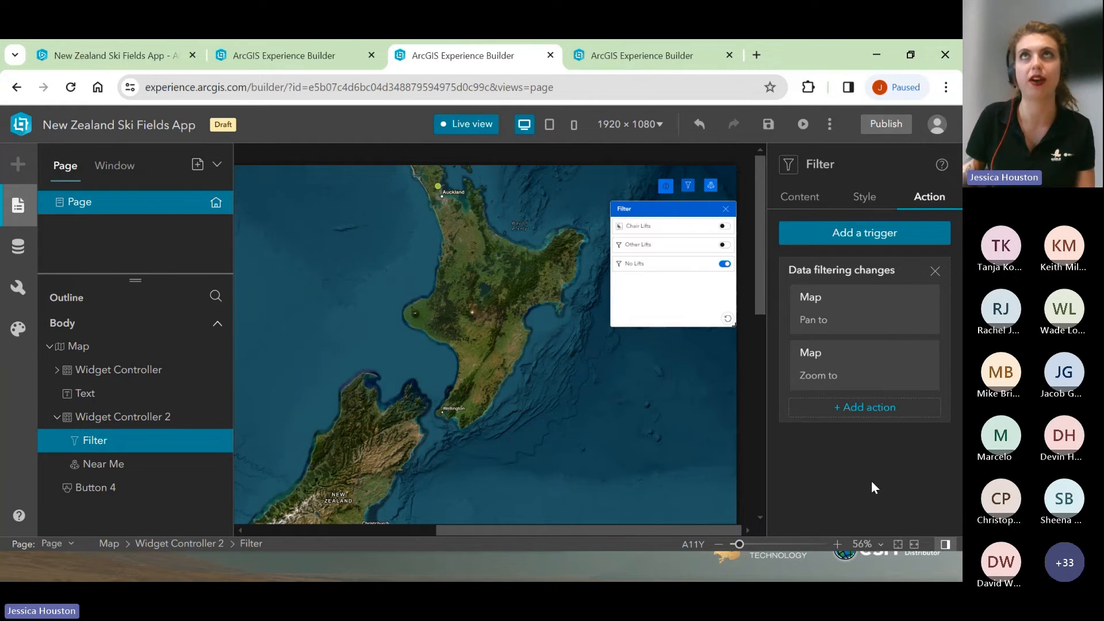
left_click(726, 210)
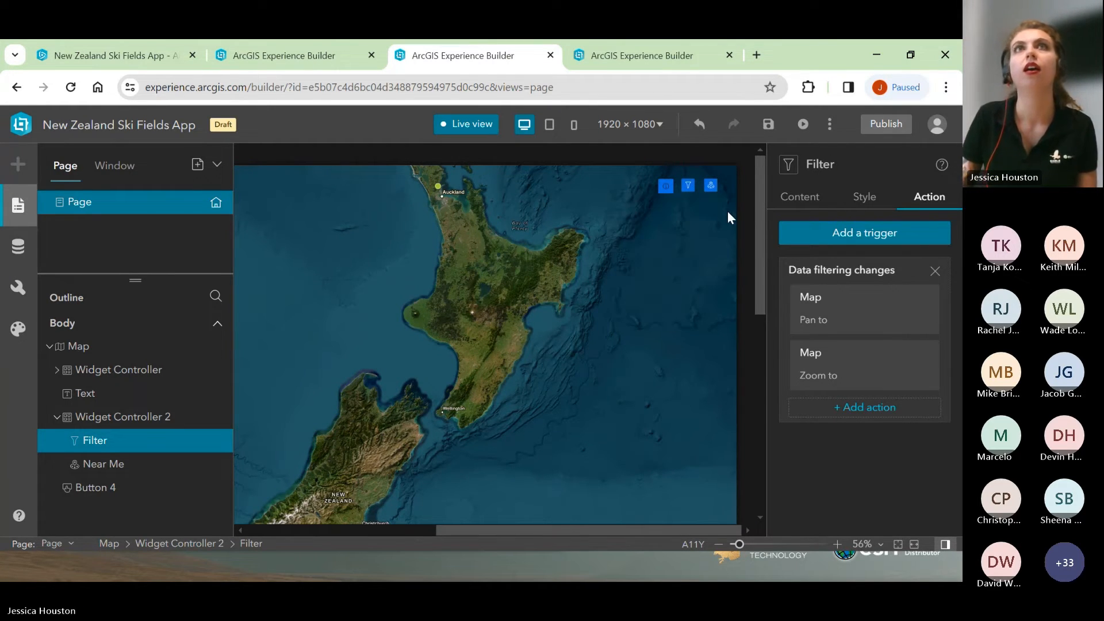
Leave live view, place a new Button widget on the map east of the South Island, and shrink it to a small icon-sized box.
left_click_drag(688, 527, 672, 528)
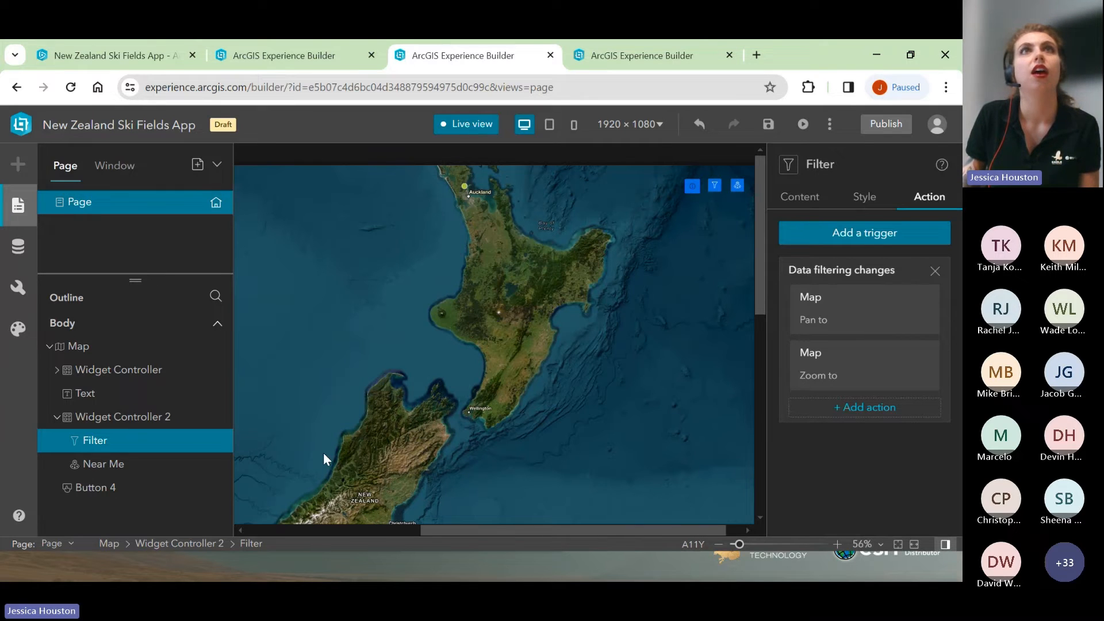
left_click(467, 123)
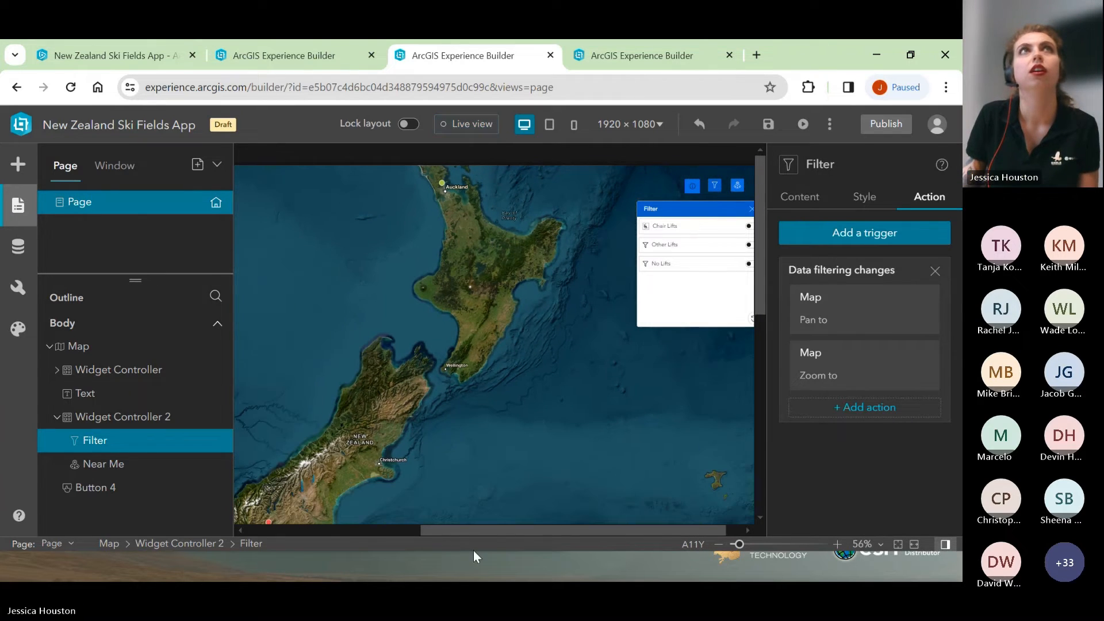
left_click(18, 164)
scroll(167, 353, "down", 6)
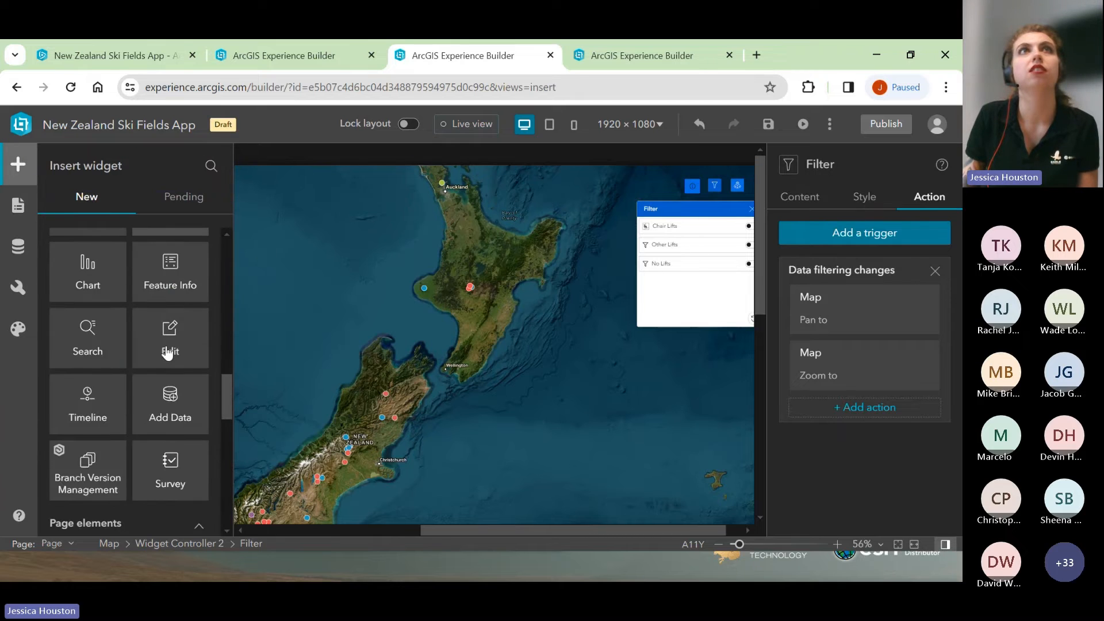
scroll(167, 352, "down", 1)
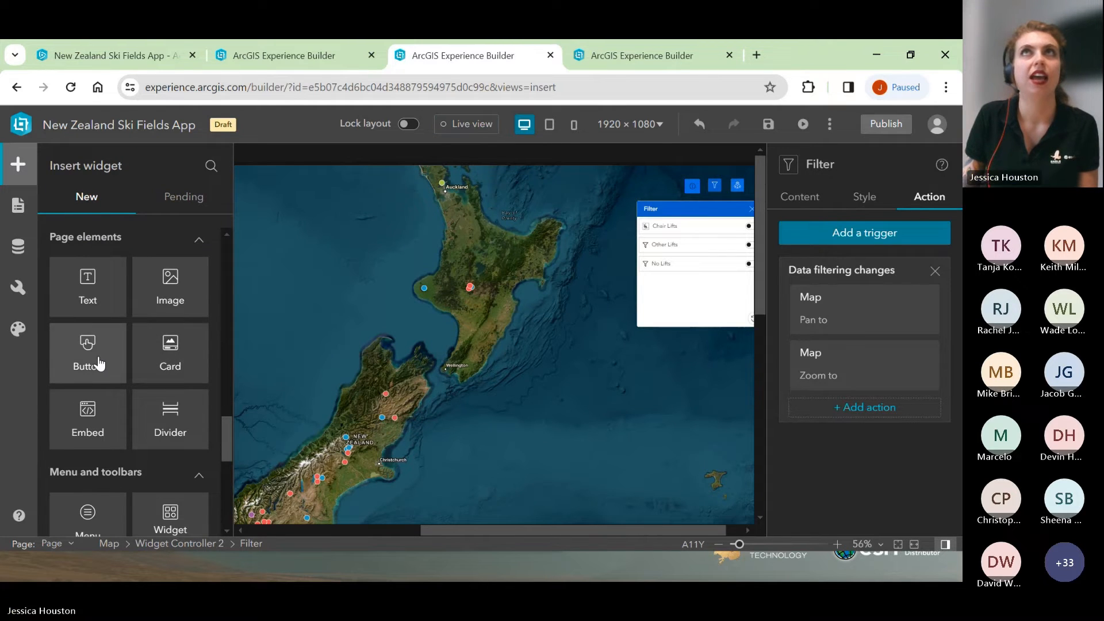
left_click_drag(85, 360, 601, 428)
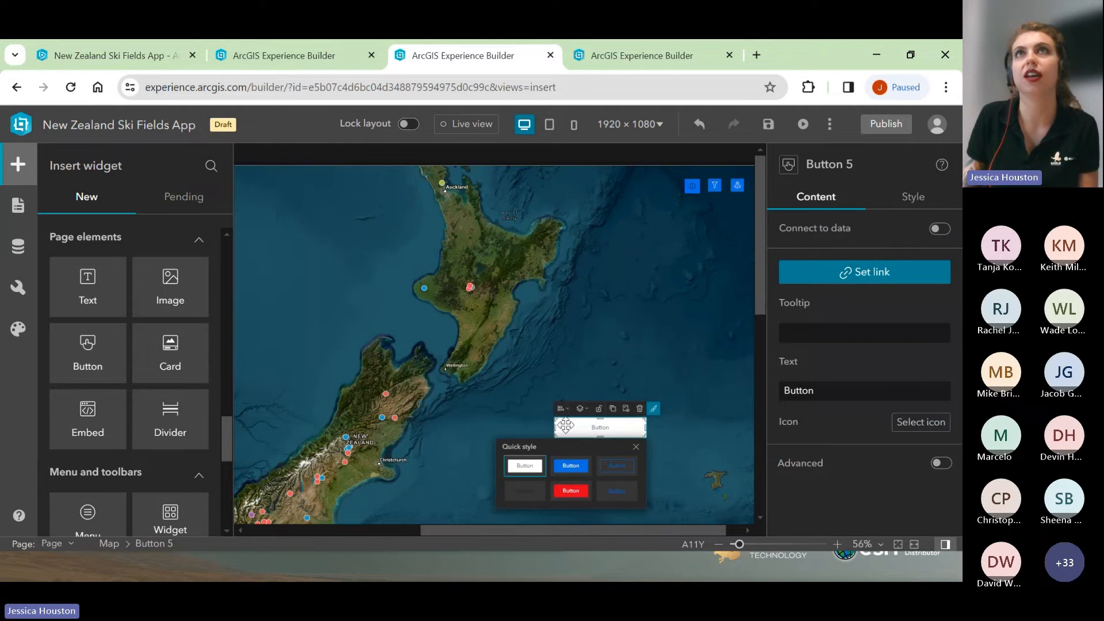
left_click_drag(645, 437, 576, 438)
Remove the new button's text label and give it the general information icon.
left_click(848, 390)
key("BackSpace")
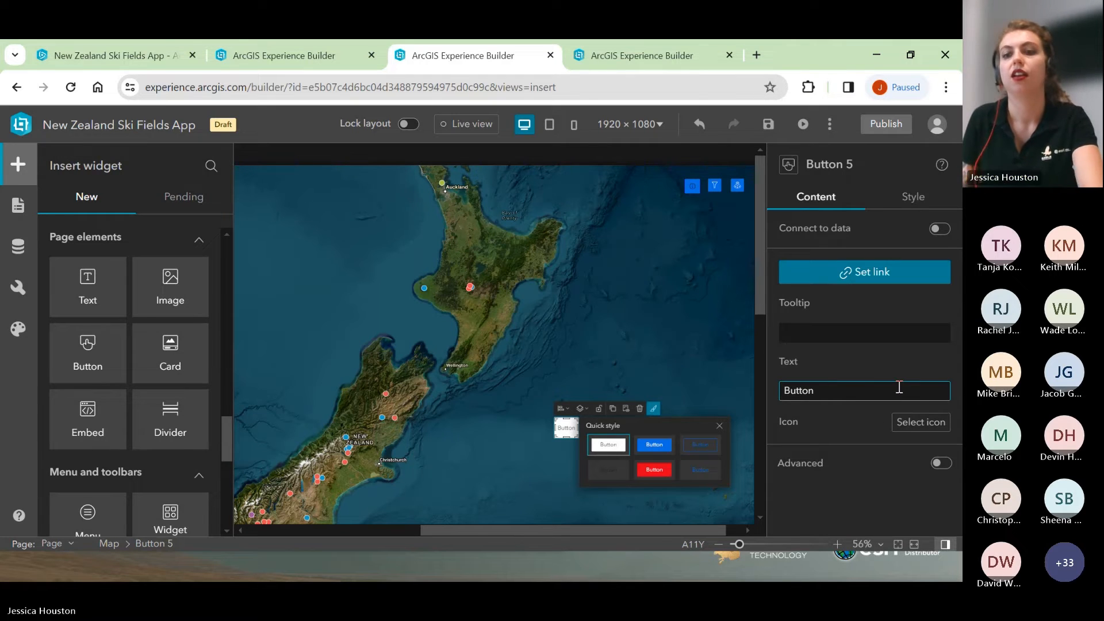
key("BackSpace")
key("BackSpace")
key("BackSpace")
key("BackSpace")
key("BackSpace")
left_click(921, 421)
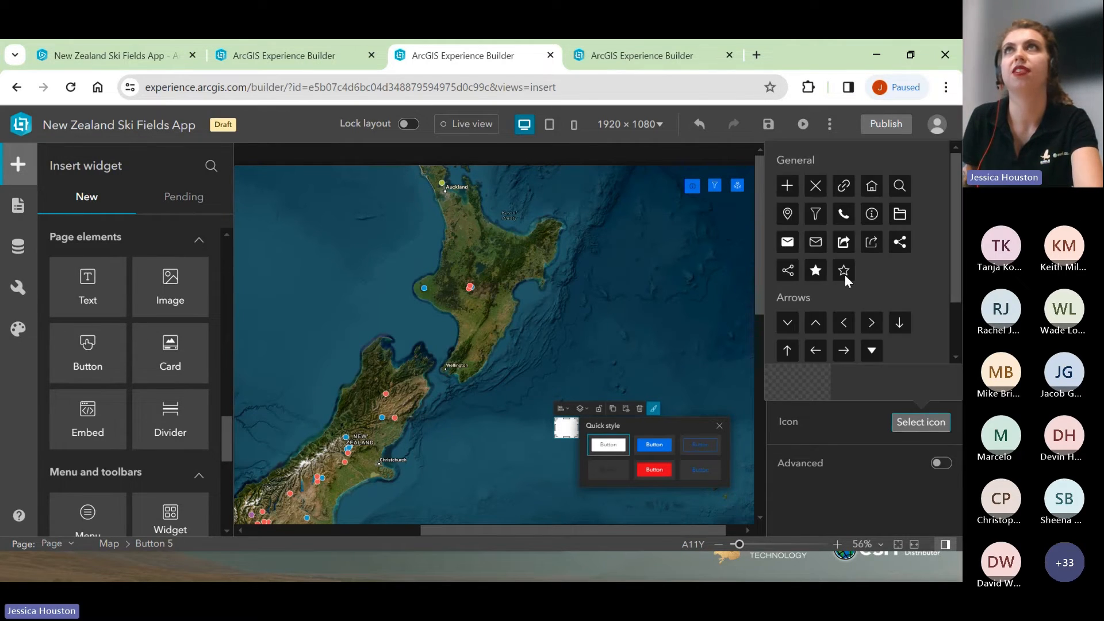
left_click(872, 214)
left_click(847, 435)
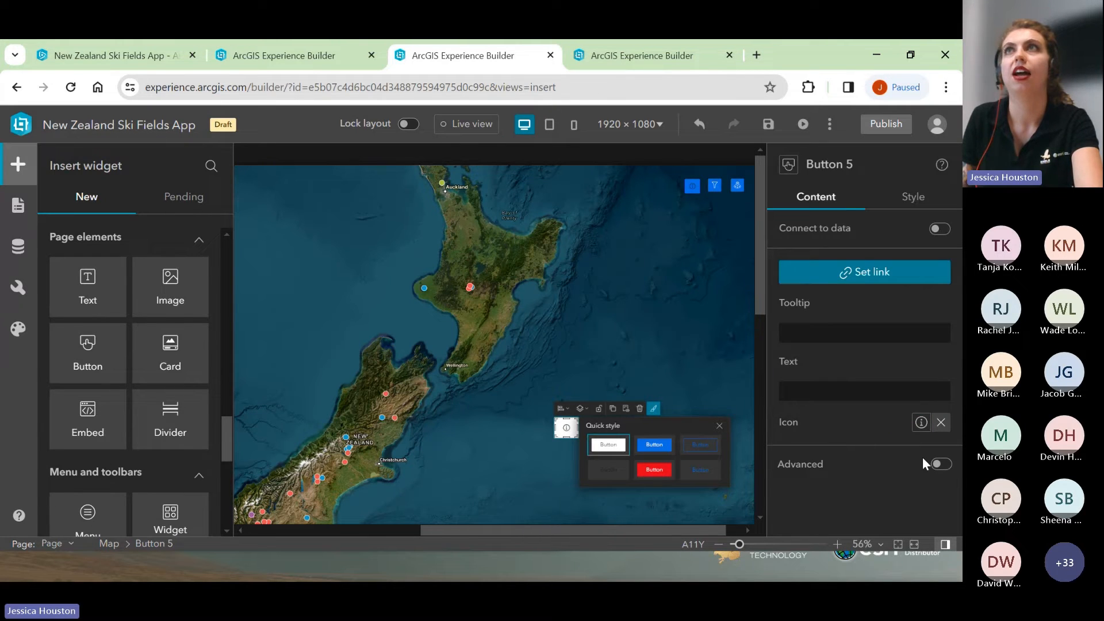
Enable the button's advanced styling and set its default background fill to the blue theme color.
left_click(937, 465)
scroll(909, 443, "down", 5)
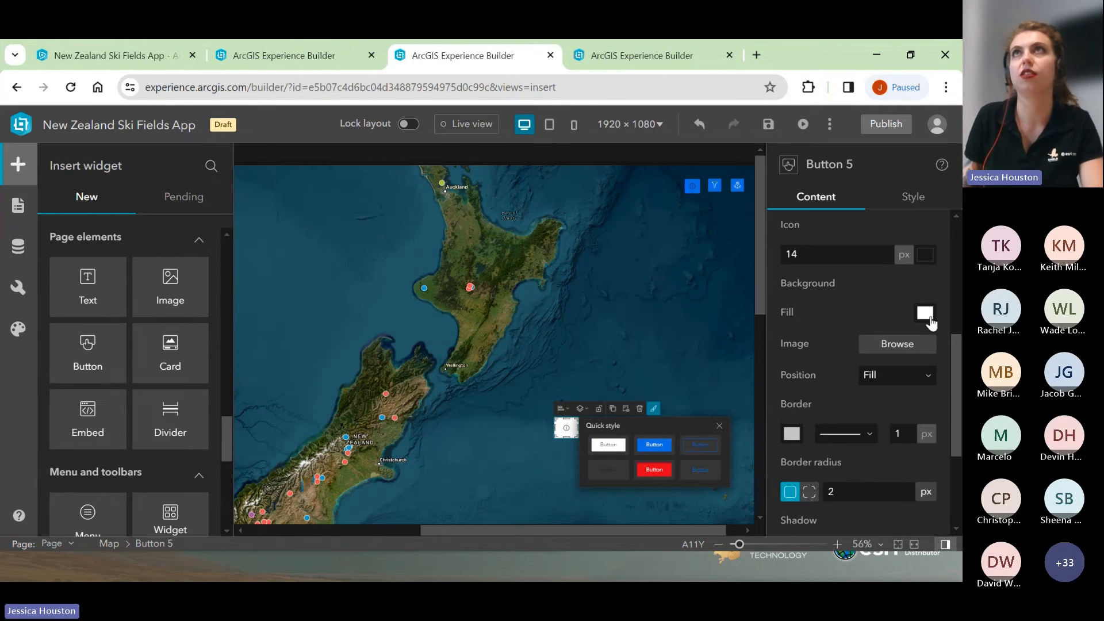
left_click(926, 315)
left_click(741, 230)
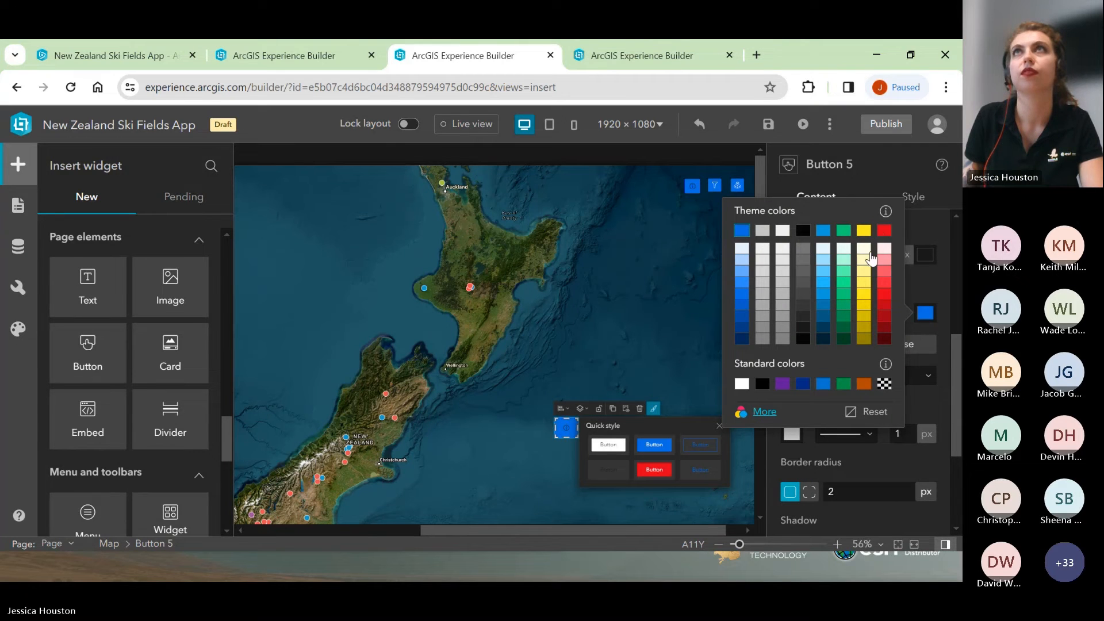
left_click(923, 225)
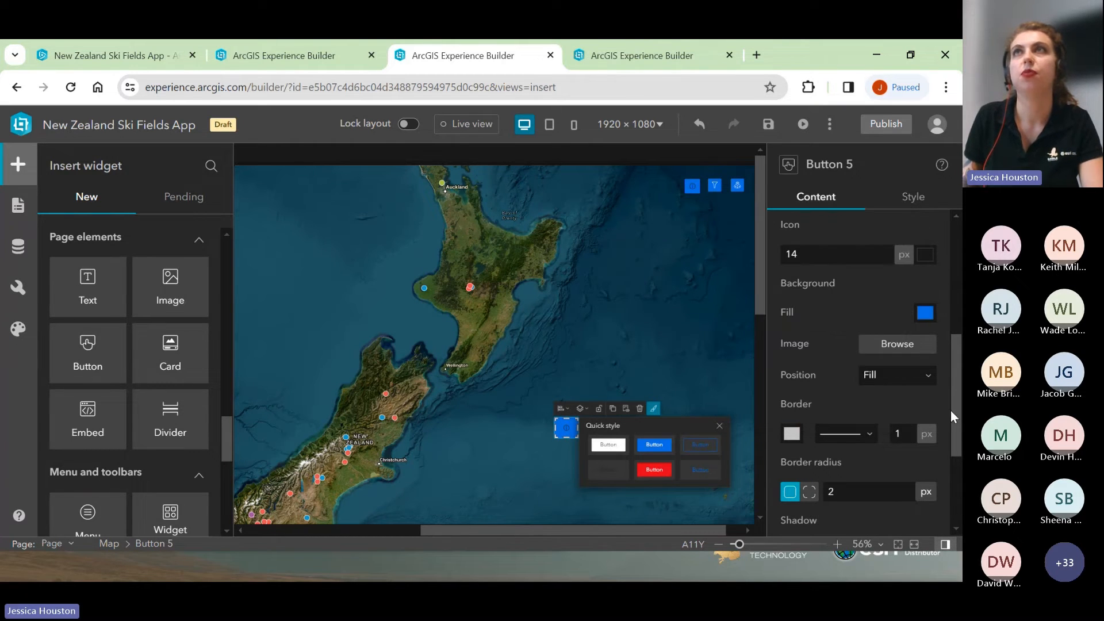
Link the new button to the About window.
scroll(956, 409, "up", 5)
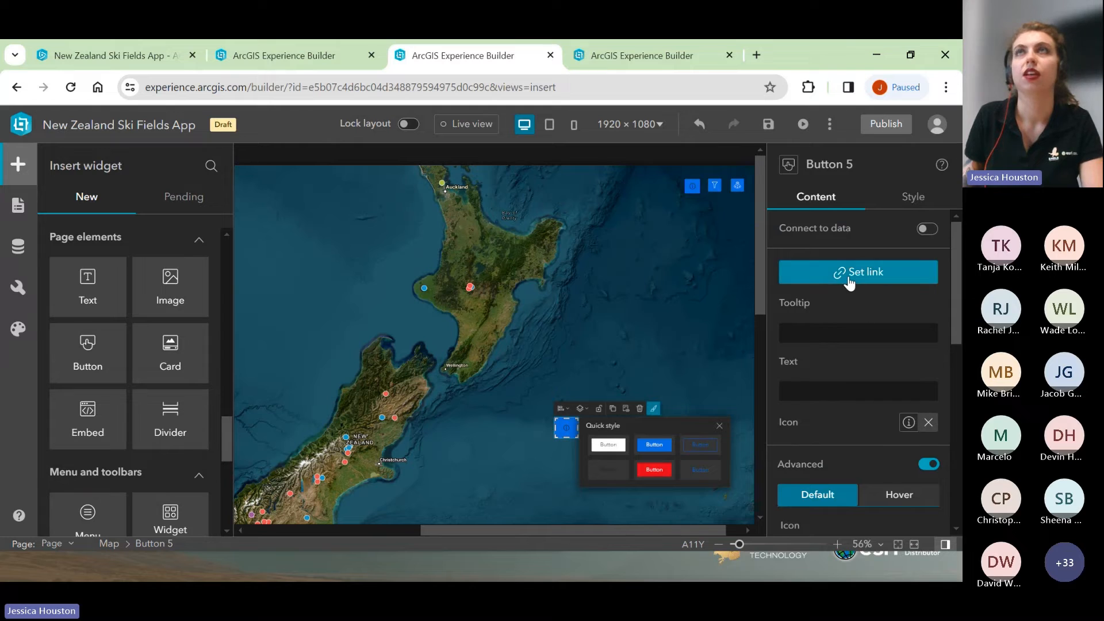
left_click(849, 276)
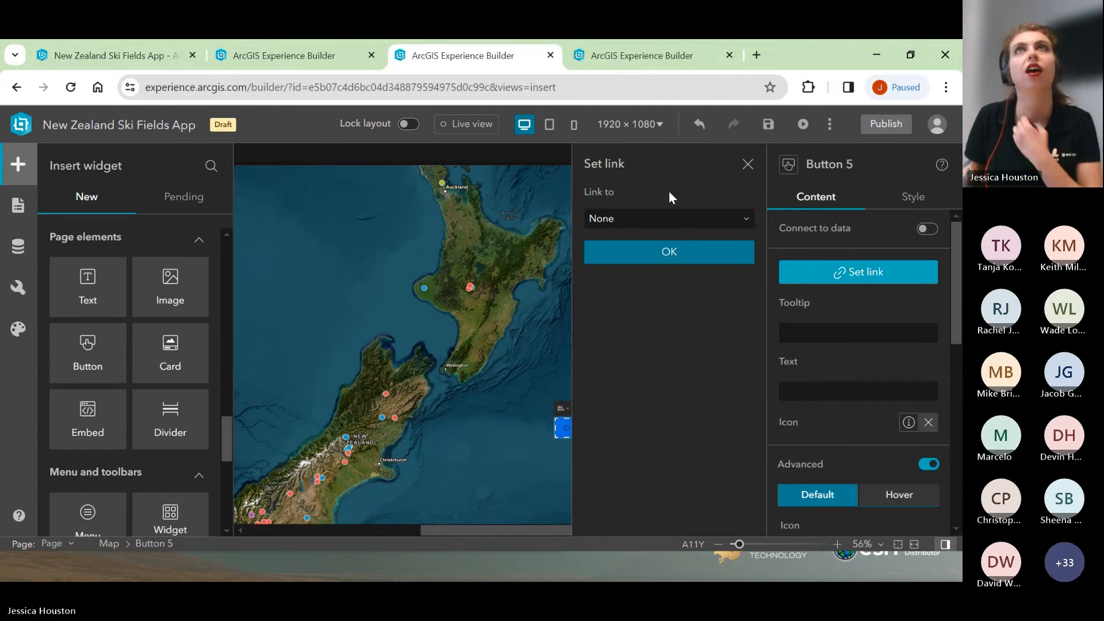
left_click(685, 222)
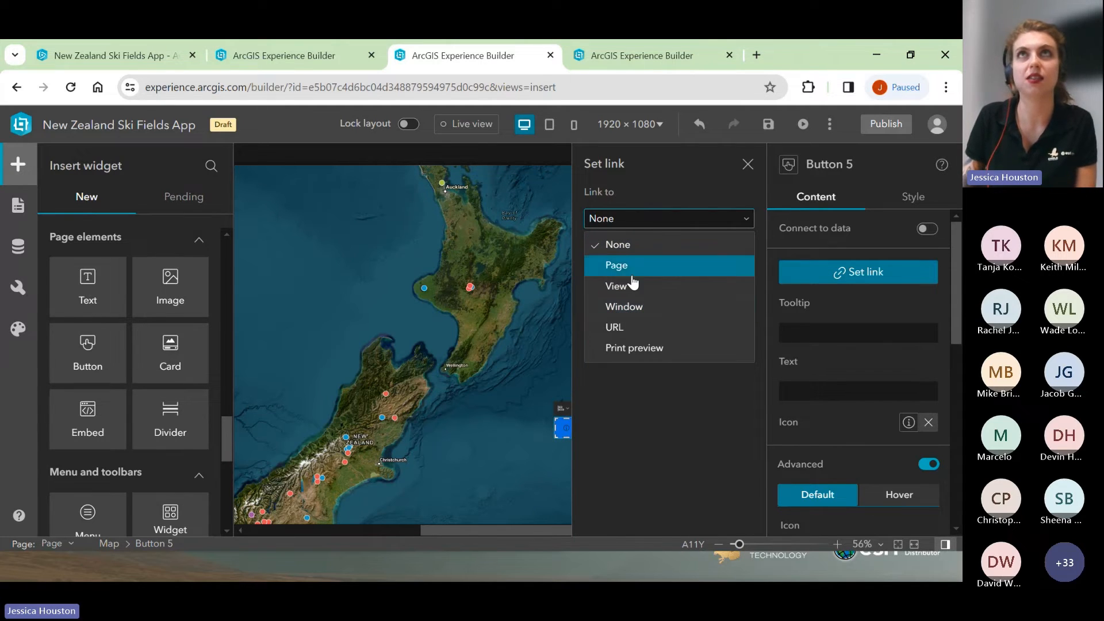
left_click(631, 313)
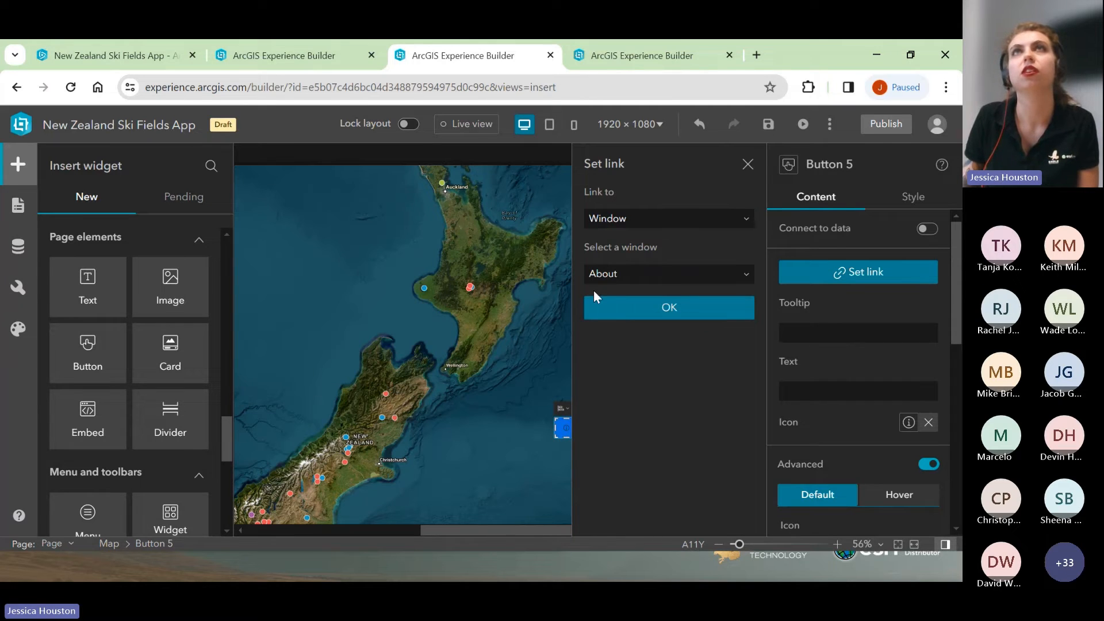
left_click(667, 308)
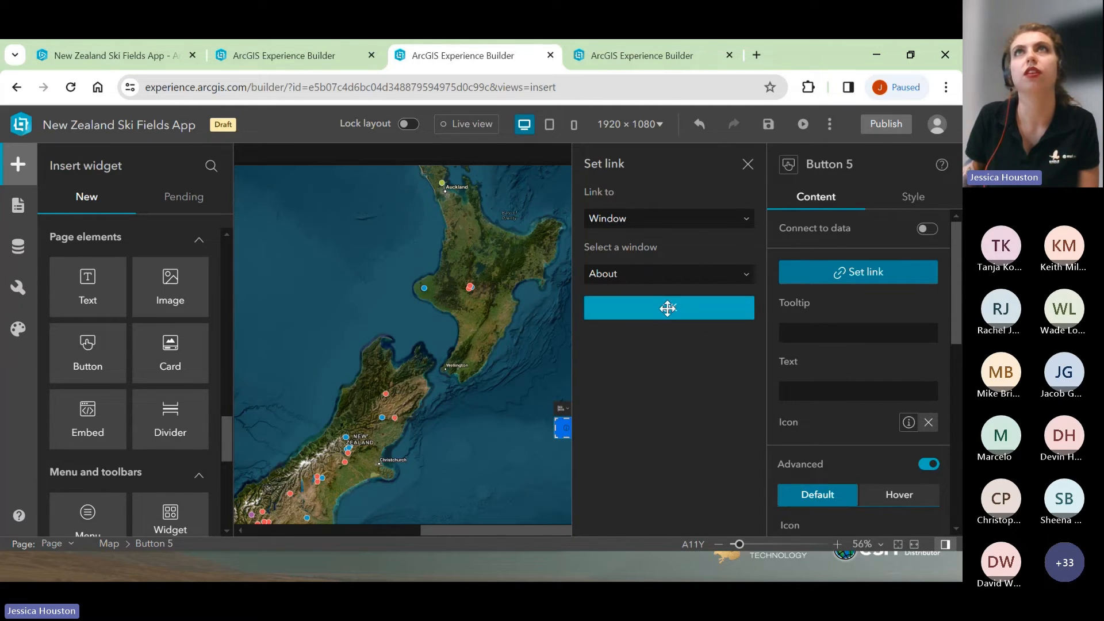
Test in live view that the new button opens the About window, and return to editing the page.
left_click(459, 125)
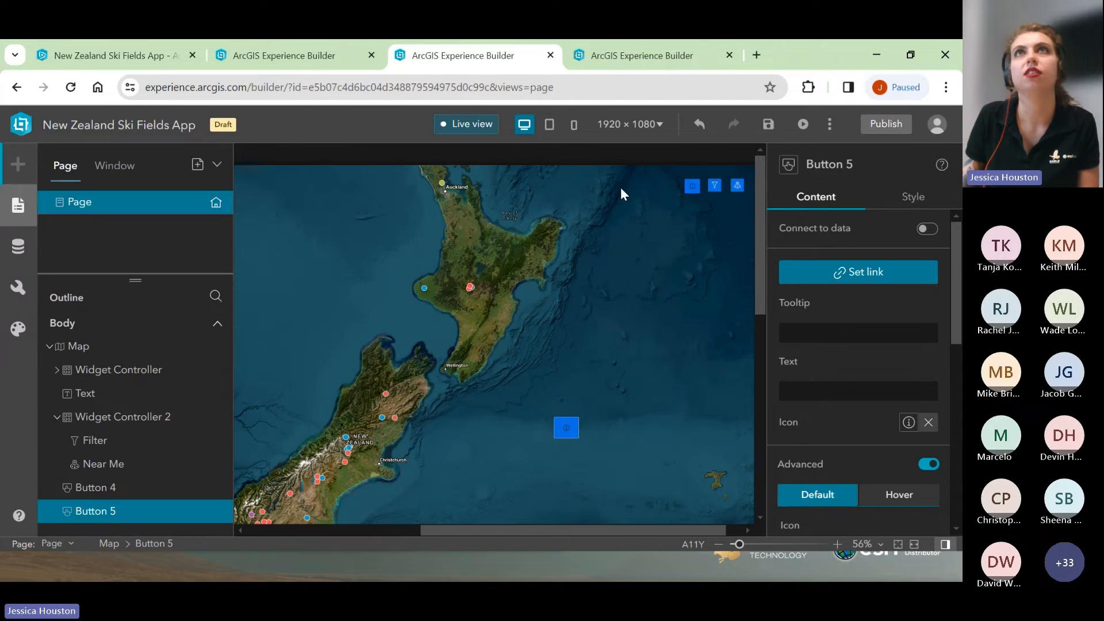
left_click(568, 431)
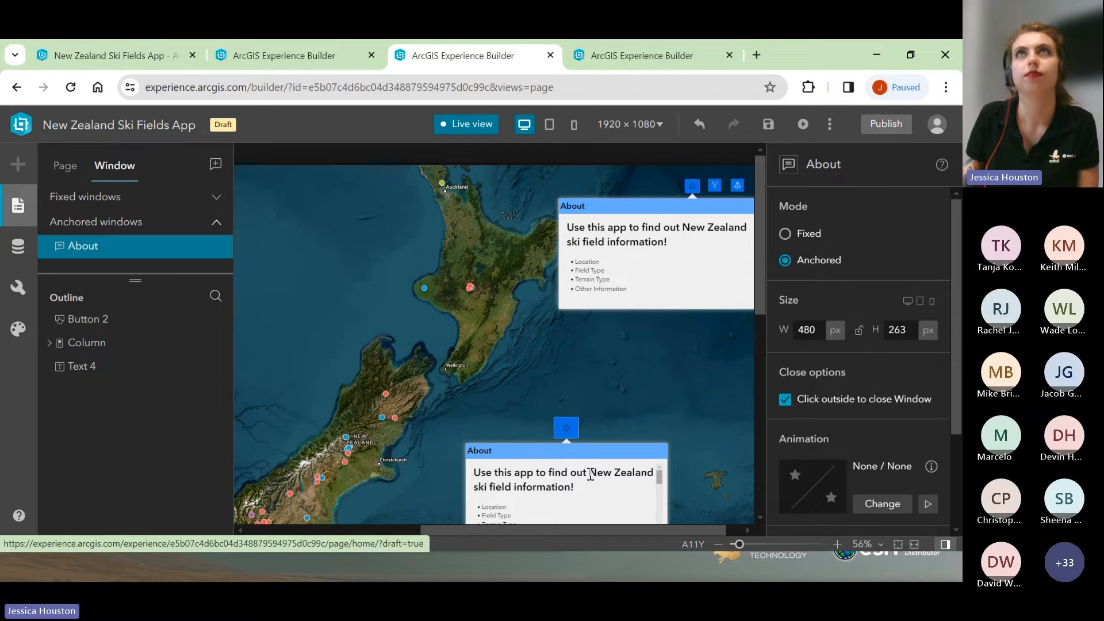
left_click(467, 123)
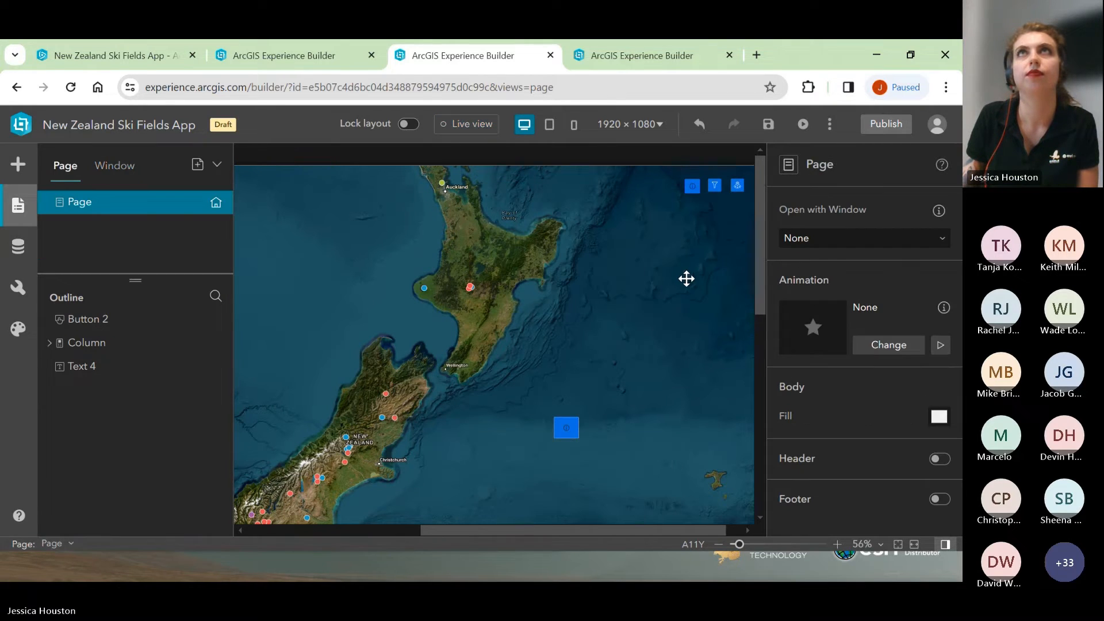
left_click_drag(685, 528, 636, 532)
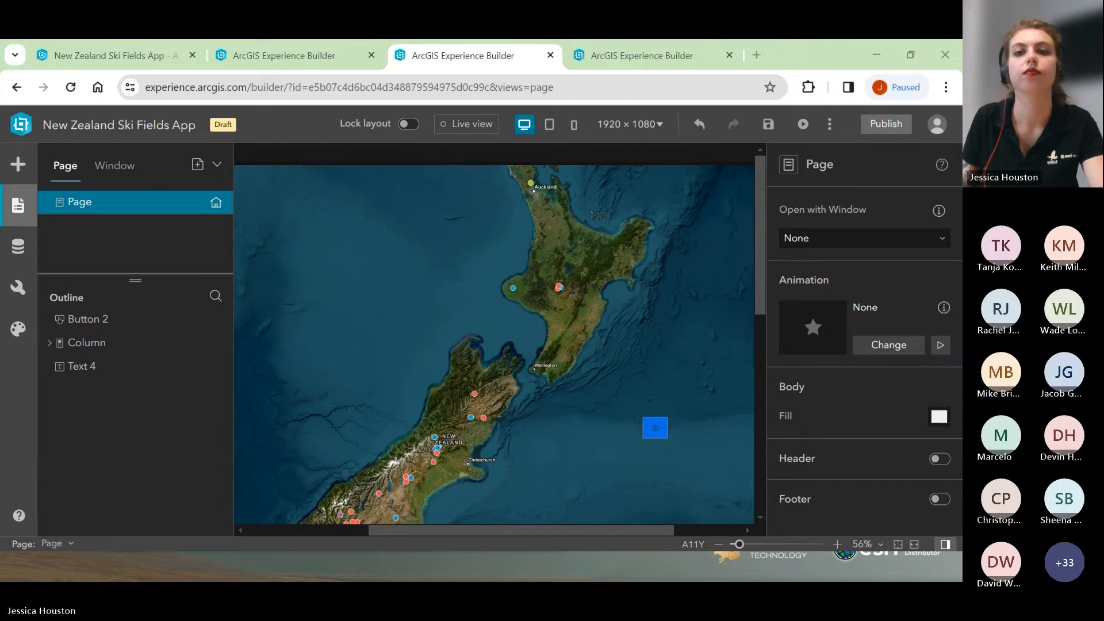
key("alt+Tab")
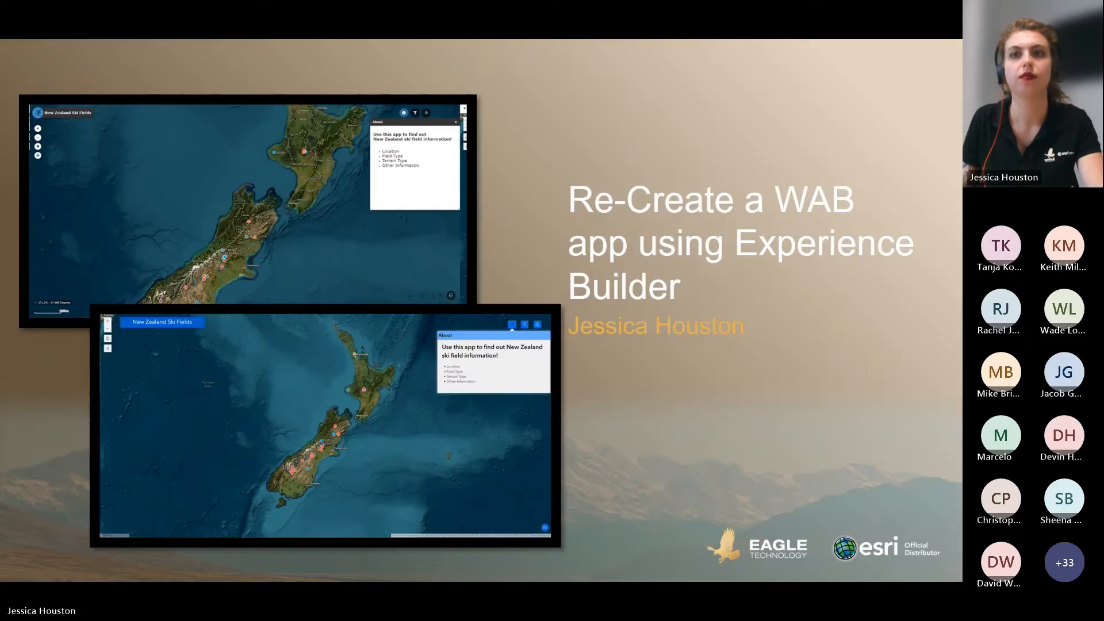
key("Right")
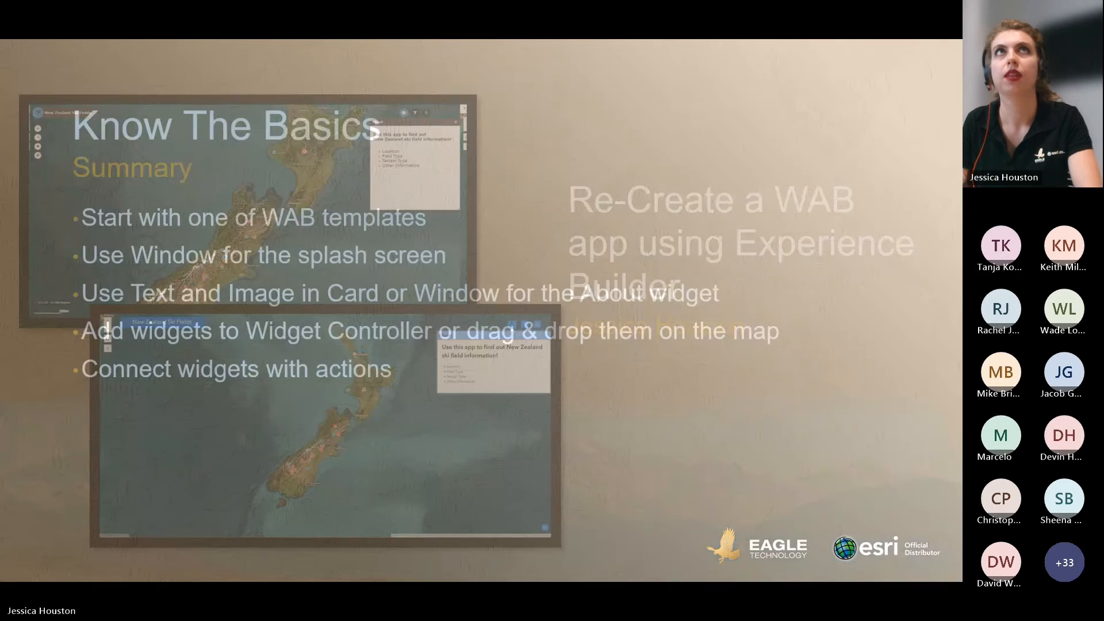